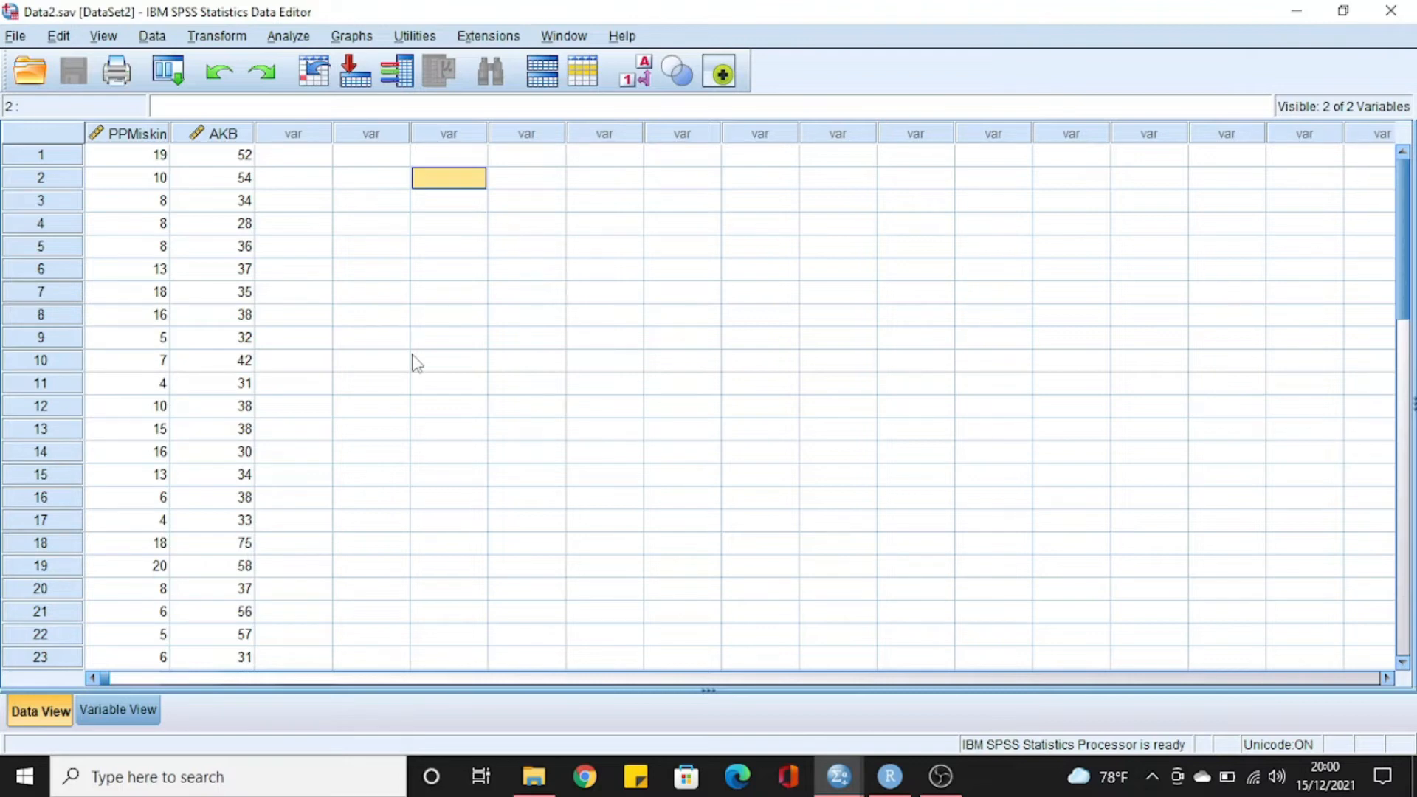
# Examine the PPMiskin and AKB variable columns in the Data2.sav dataset
pyautogui.click(135, 133)
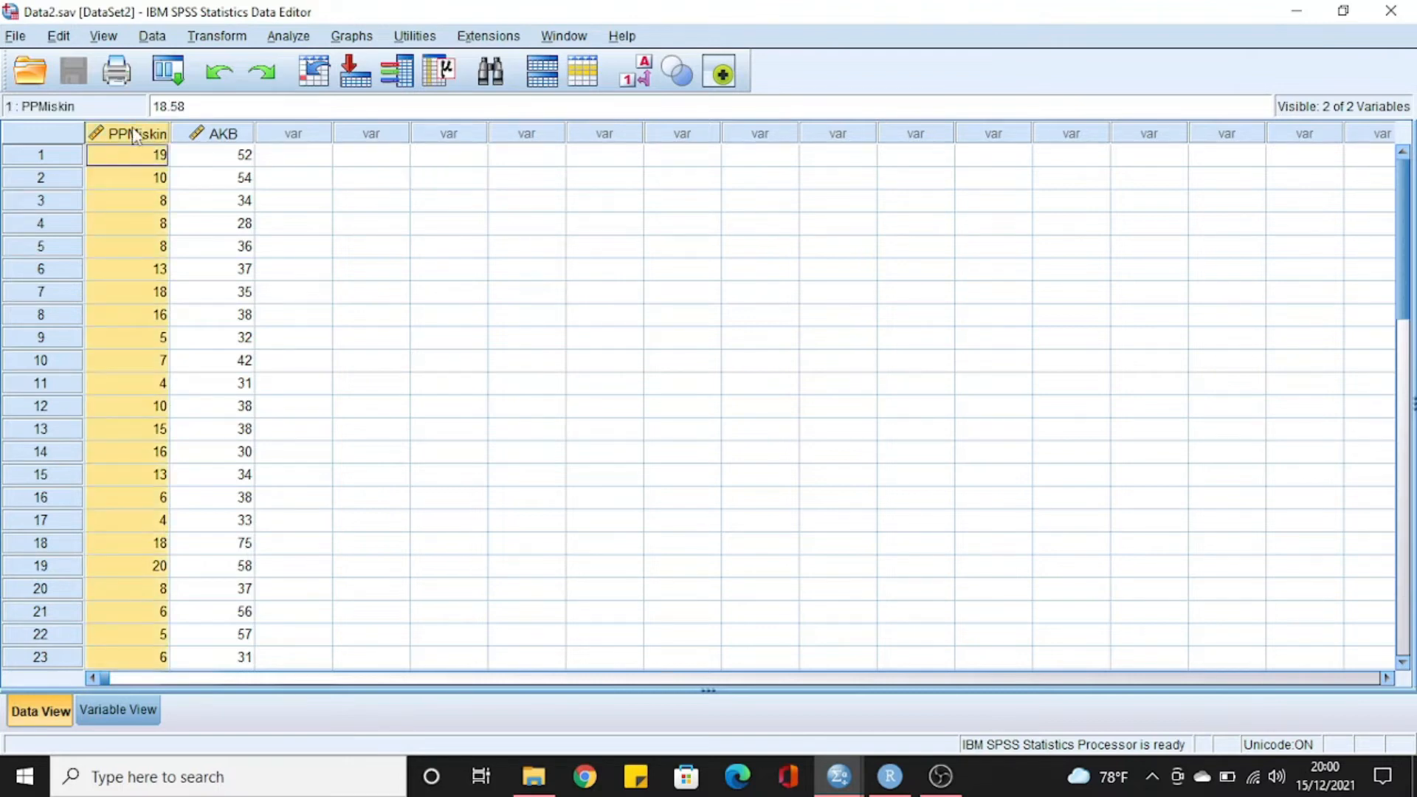
pyautogui.click(210, 137)
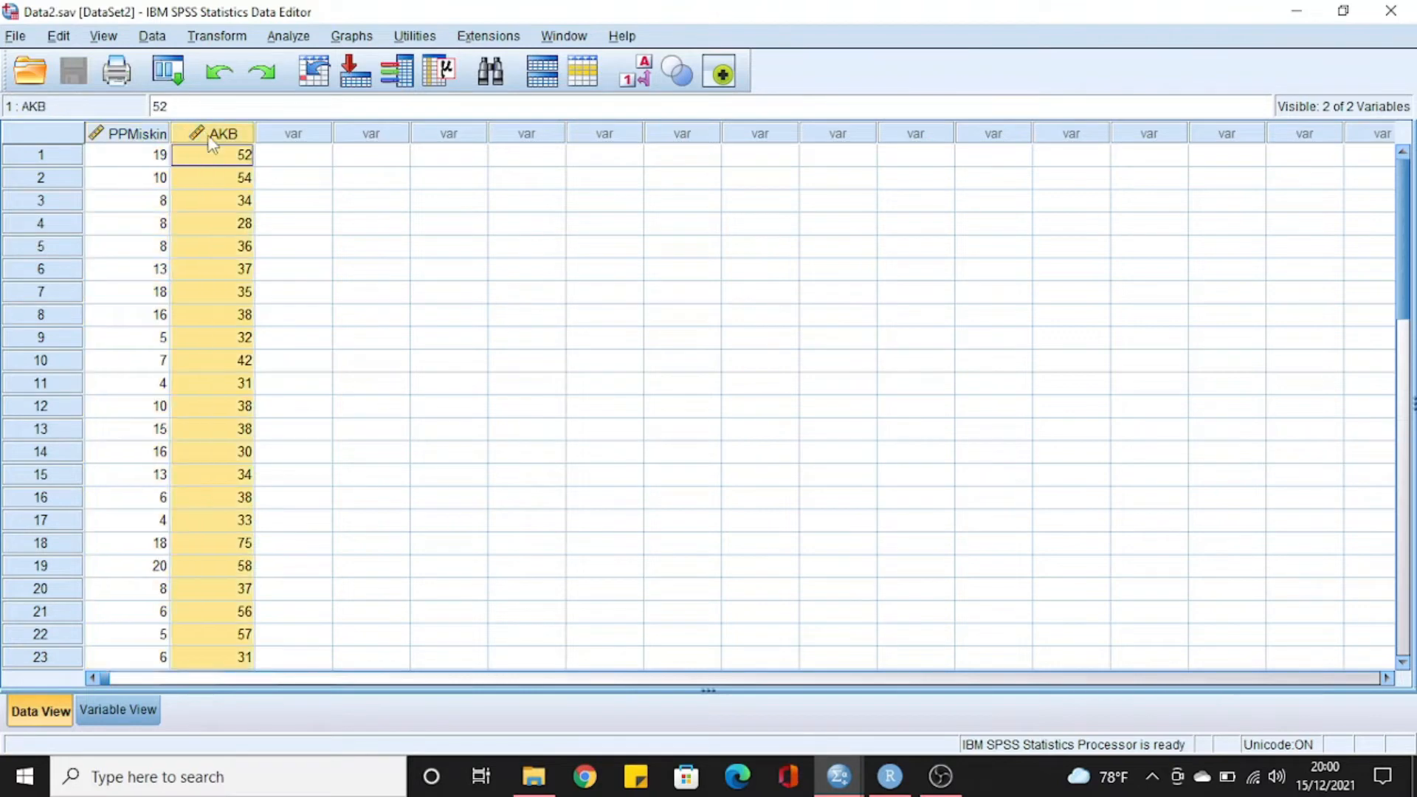
pyautogui.click(276, 248)
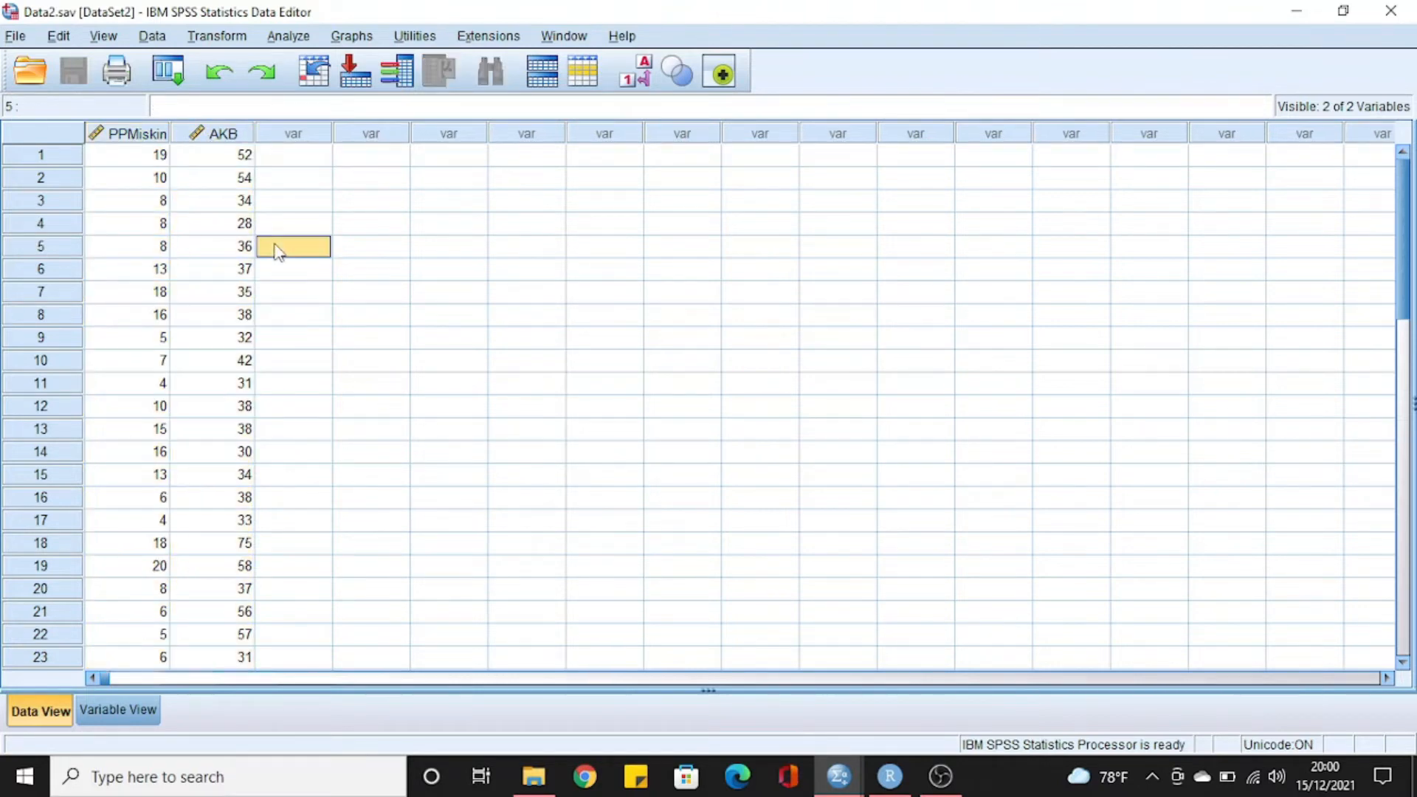
# Switch to RStudio and import the SPSS file Data2.sav from the video tutor folder as Data2
pyautogui.click(913, 777)
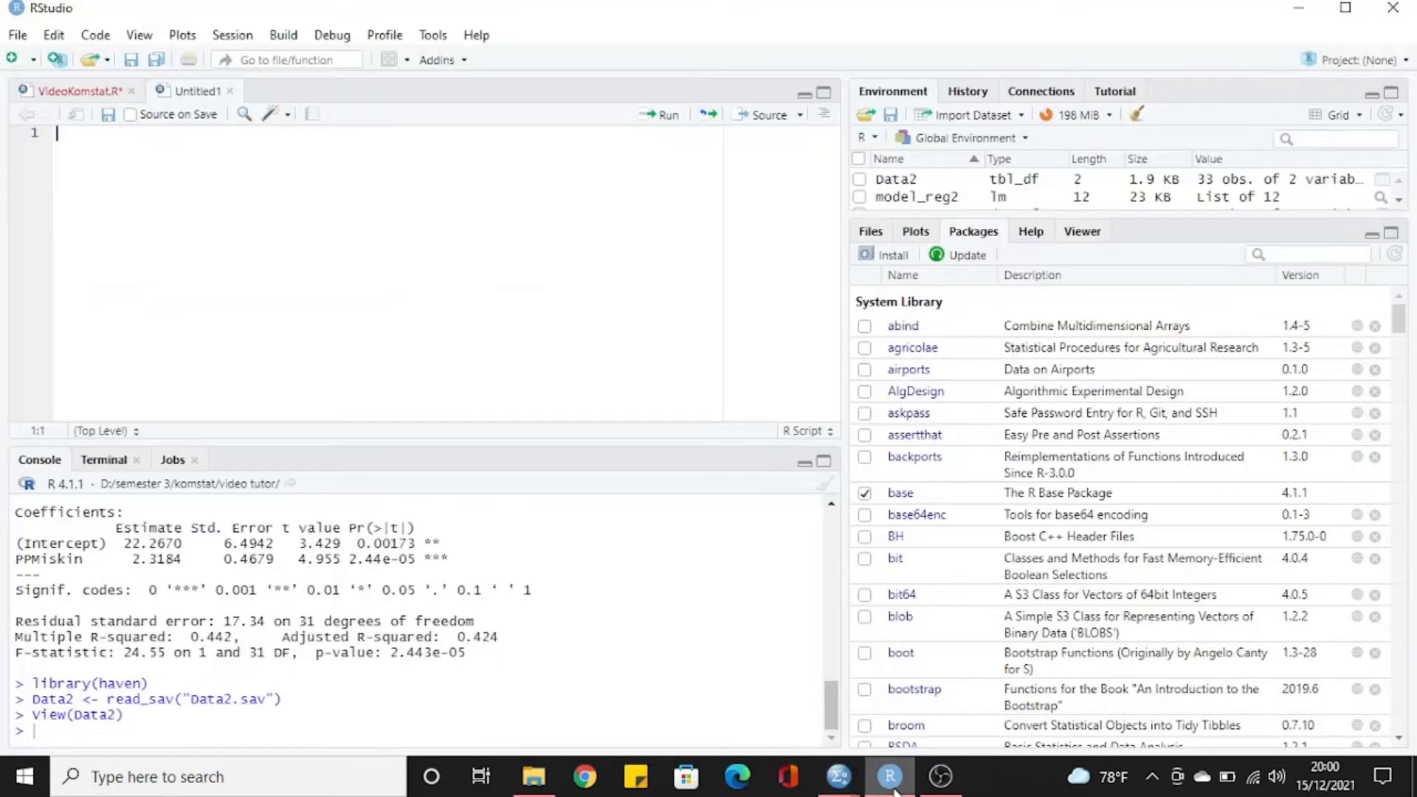
pyautogui.click(18, 35)
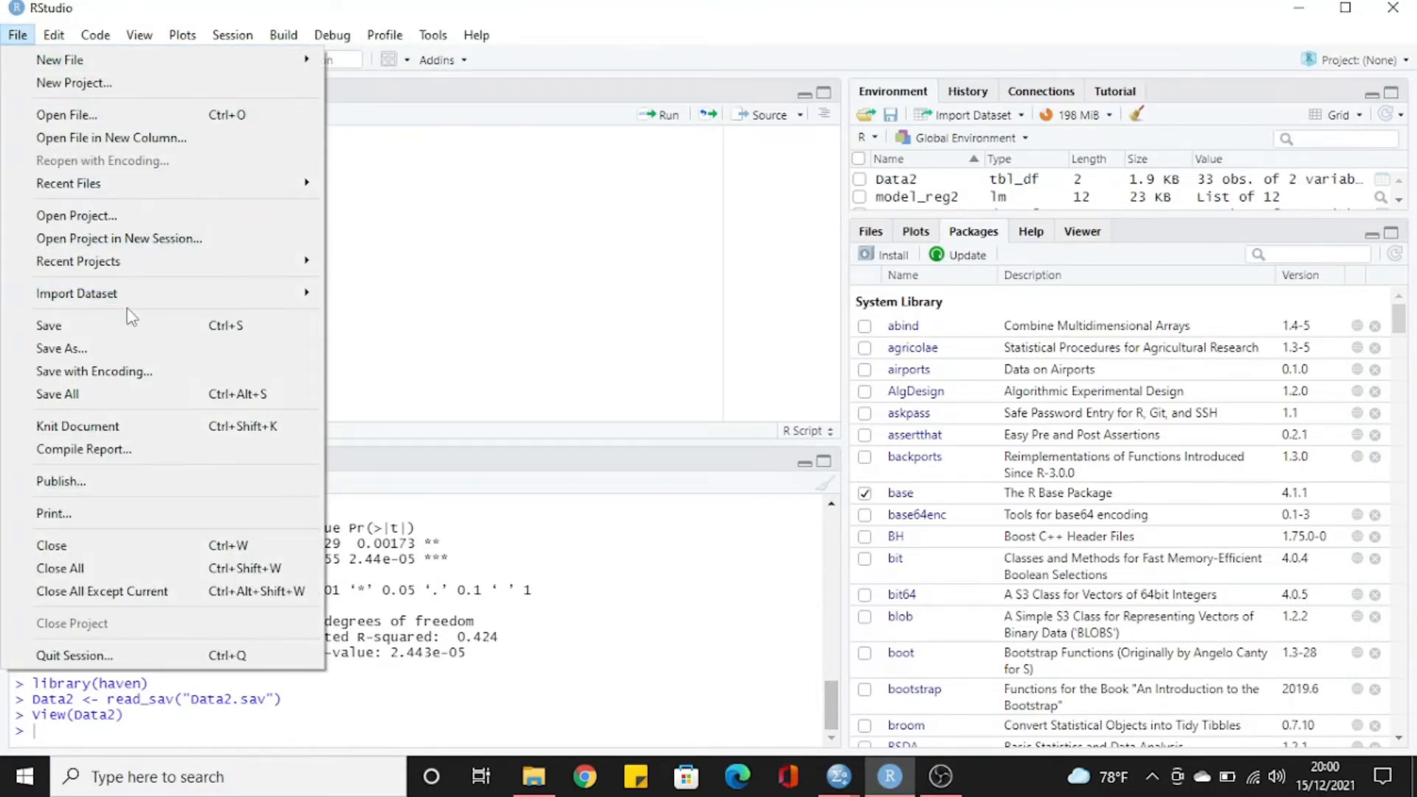
pyautogui.moveTo(130, 306)
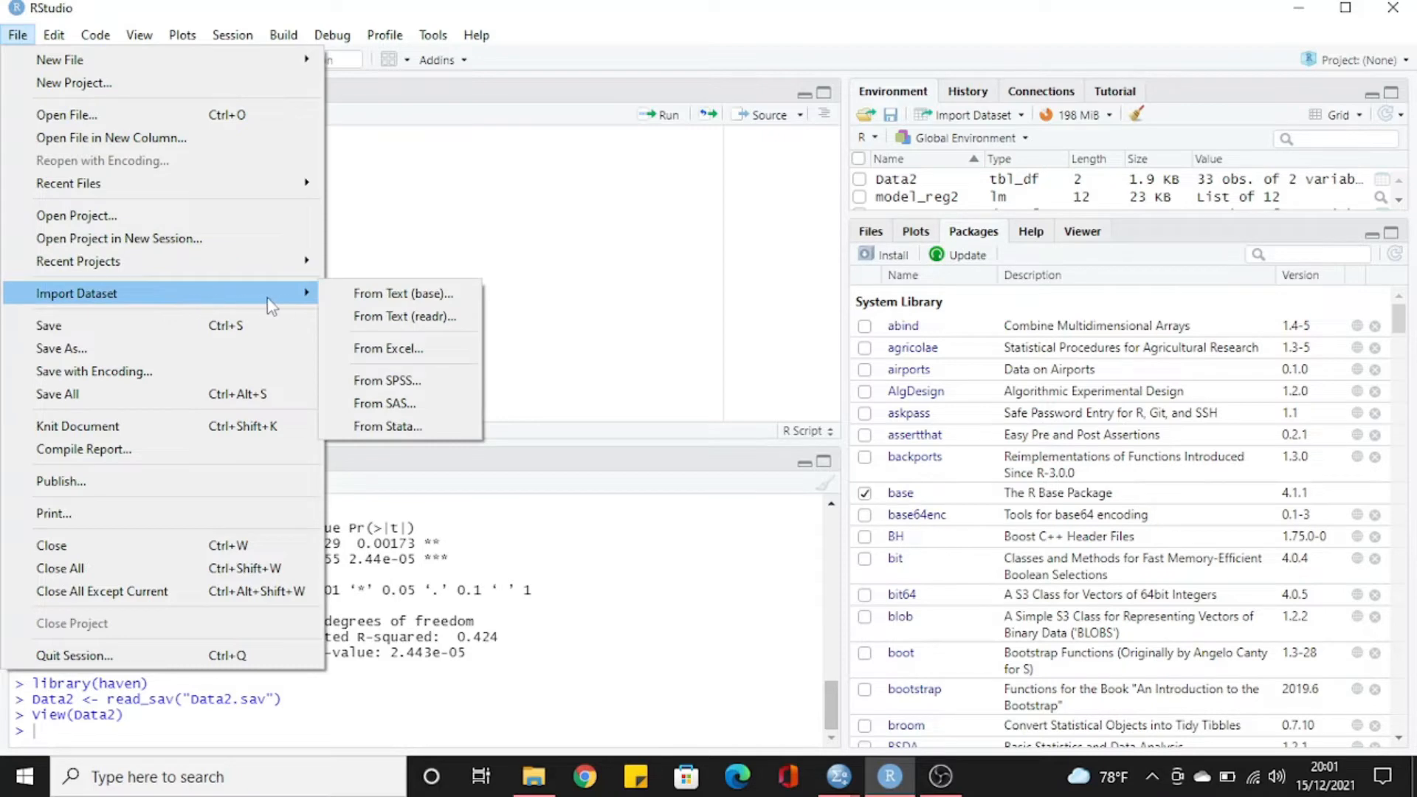
pyautogui.click(344, 382)
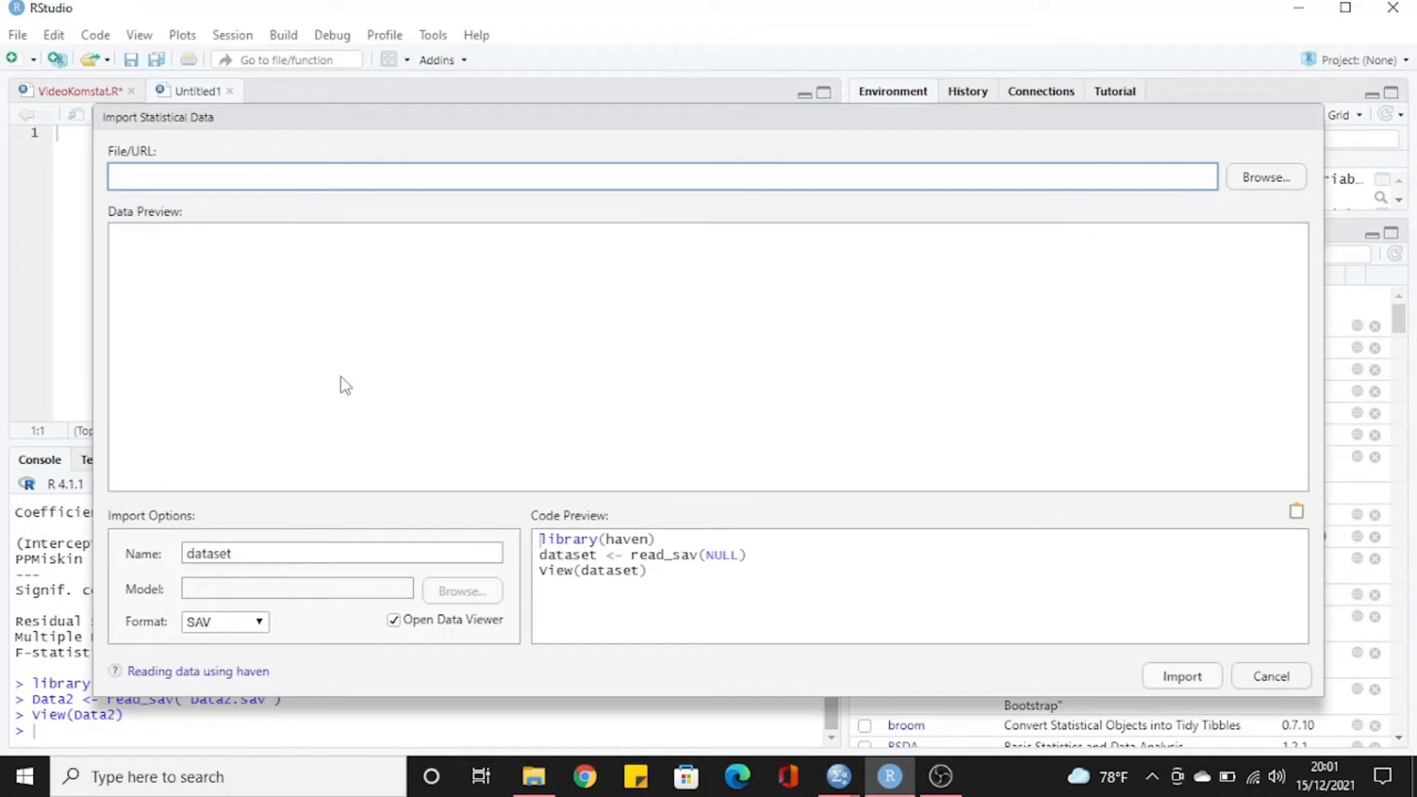
pyautogui.click(1266, 181)
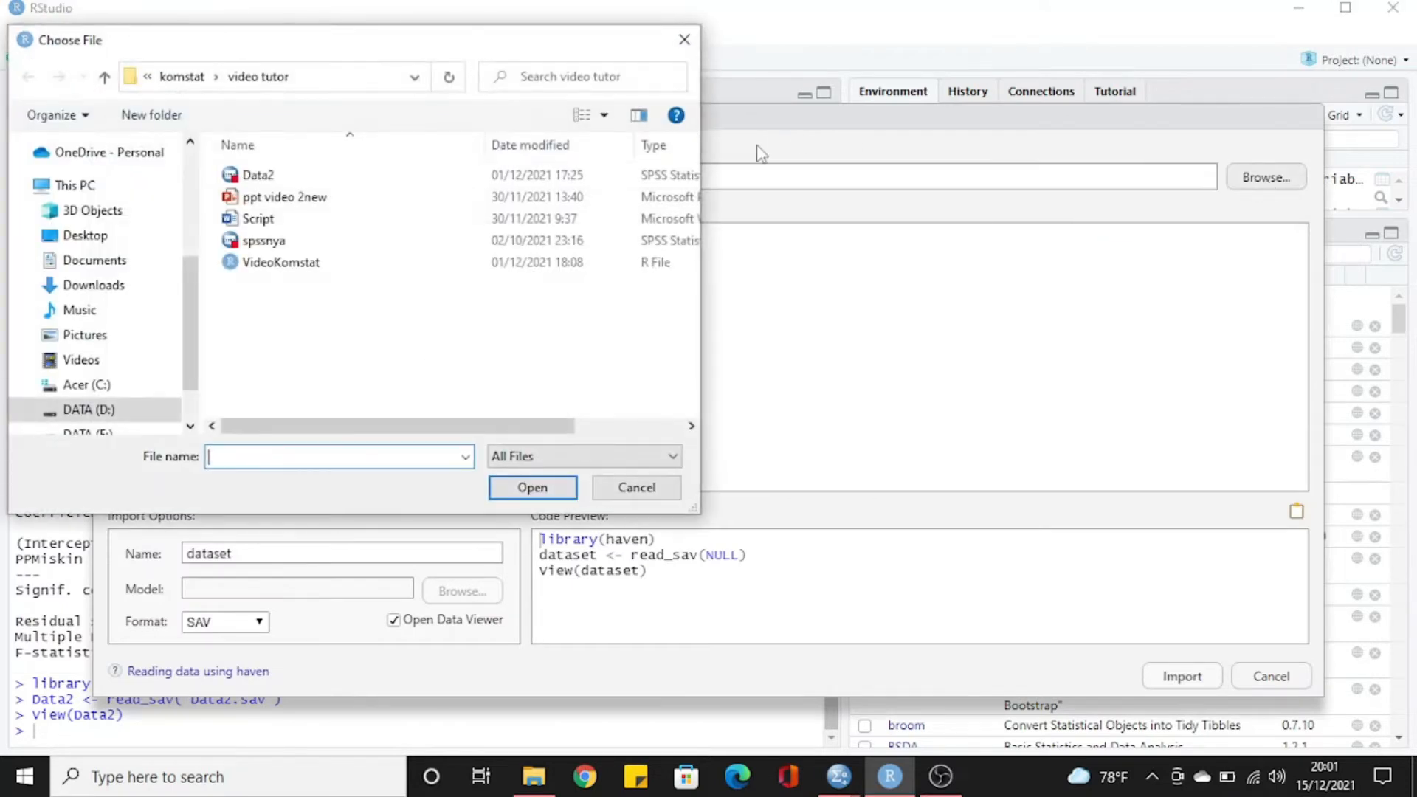
pyautogui.click(411, 174)
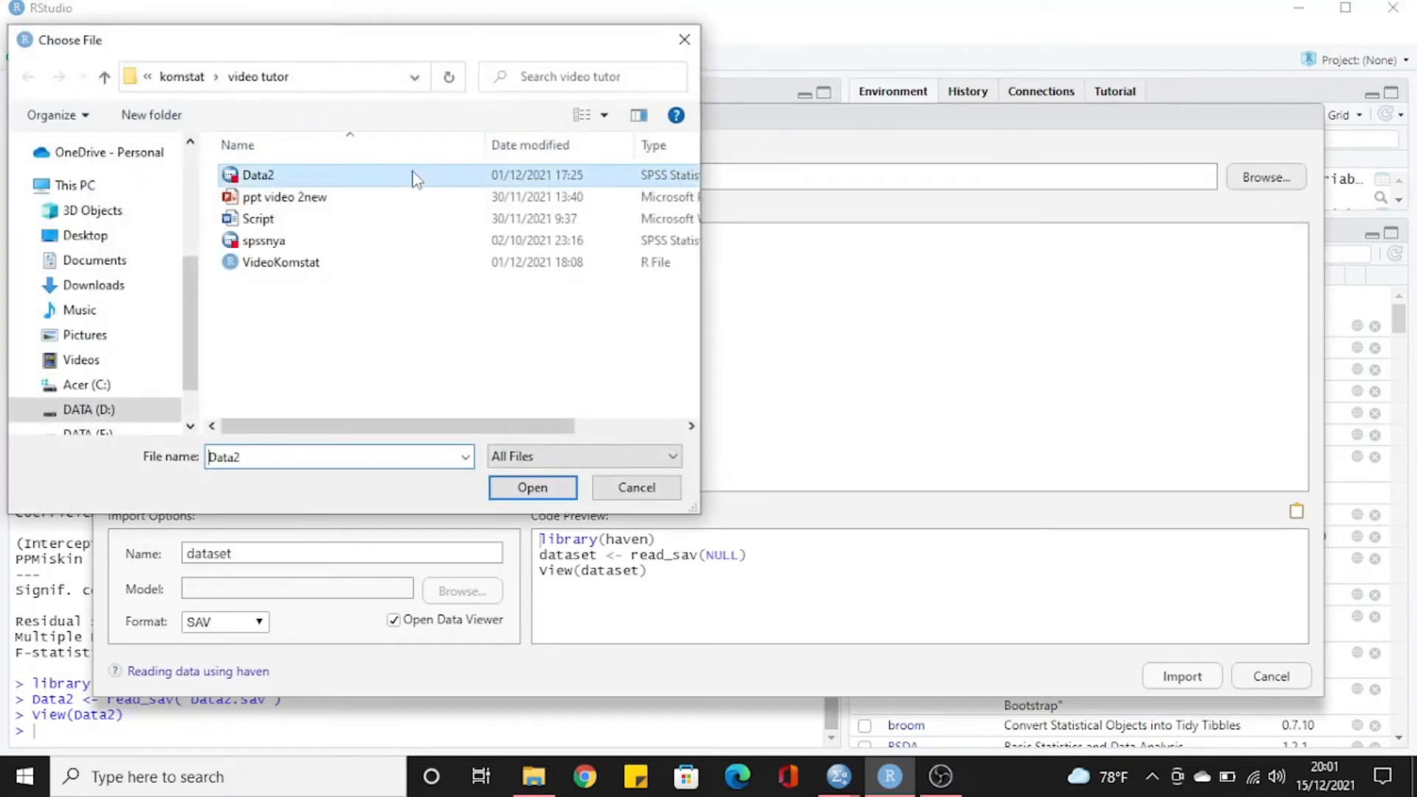
pyautogui.click(543, 493)
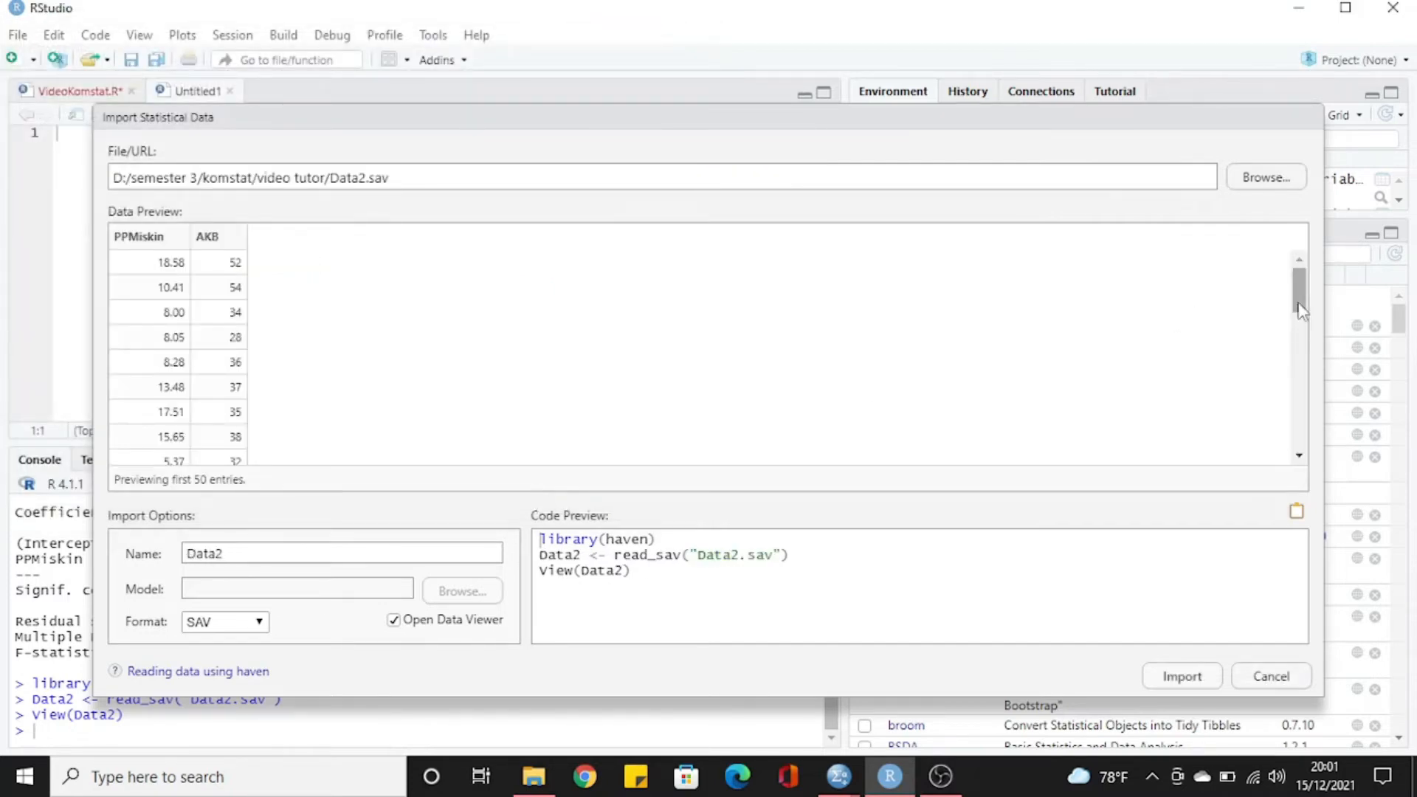
pyautogui.moveTo(1298, 307); pyautogui.dragTo(1305, 413)
pyautogui.click(1194, 682)
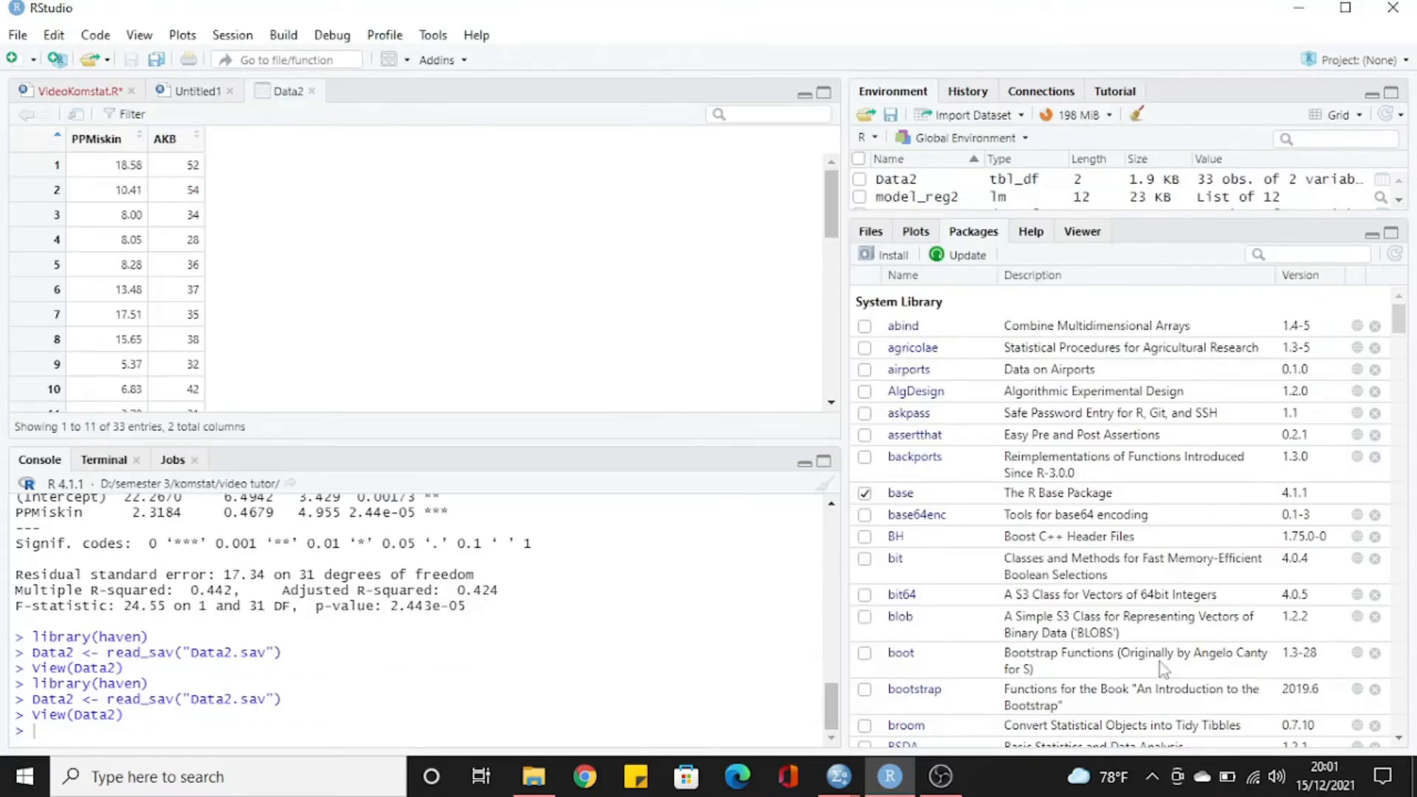
# Look through the rows of the imported Data2 table in the data viewer
pyautogui.moveTo(827, 249); pyautogui.dragTo(830, 183)
pyautogui.scroll(-5, 822, 221)
pyautogui.scroll(5, 822, 244)
# Write st2<-as.data.frame(Data2) on the first line of the Untitled1 script
pyautogui.click(199, 92)
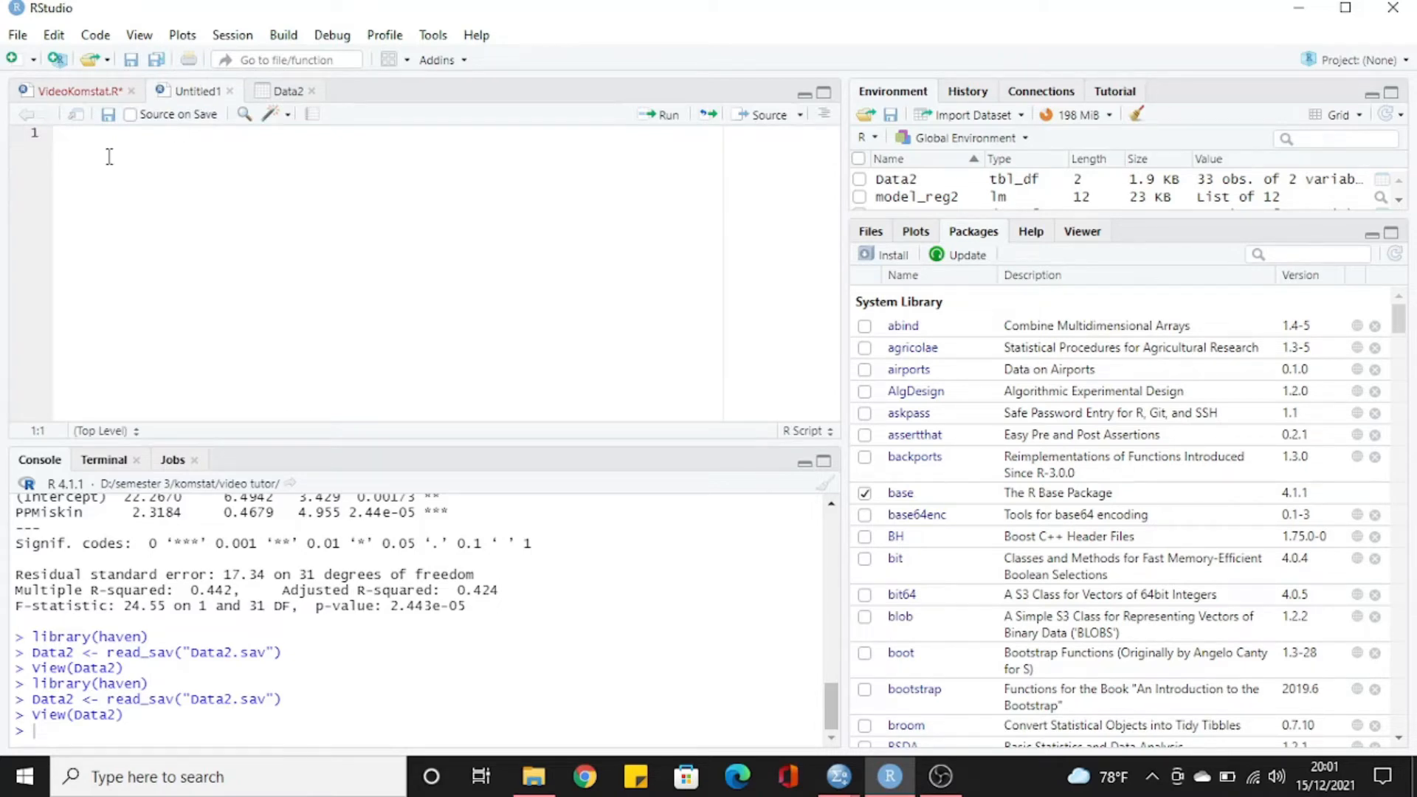
pyautogui.write('st2<-as.da')
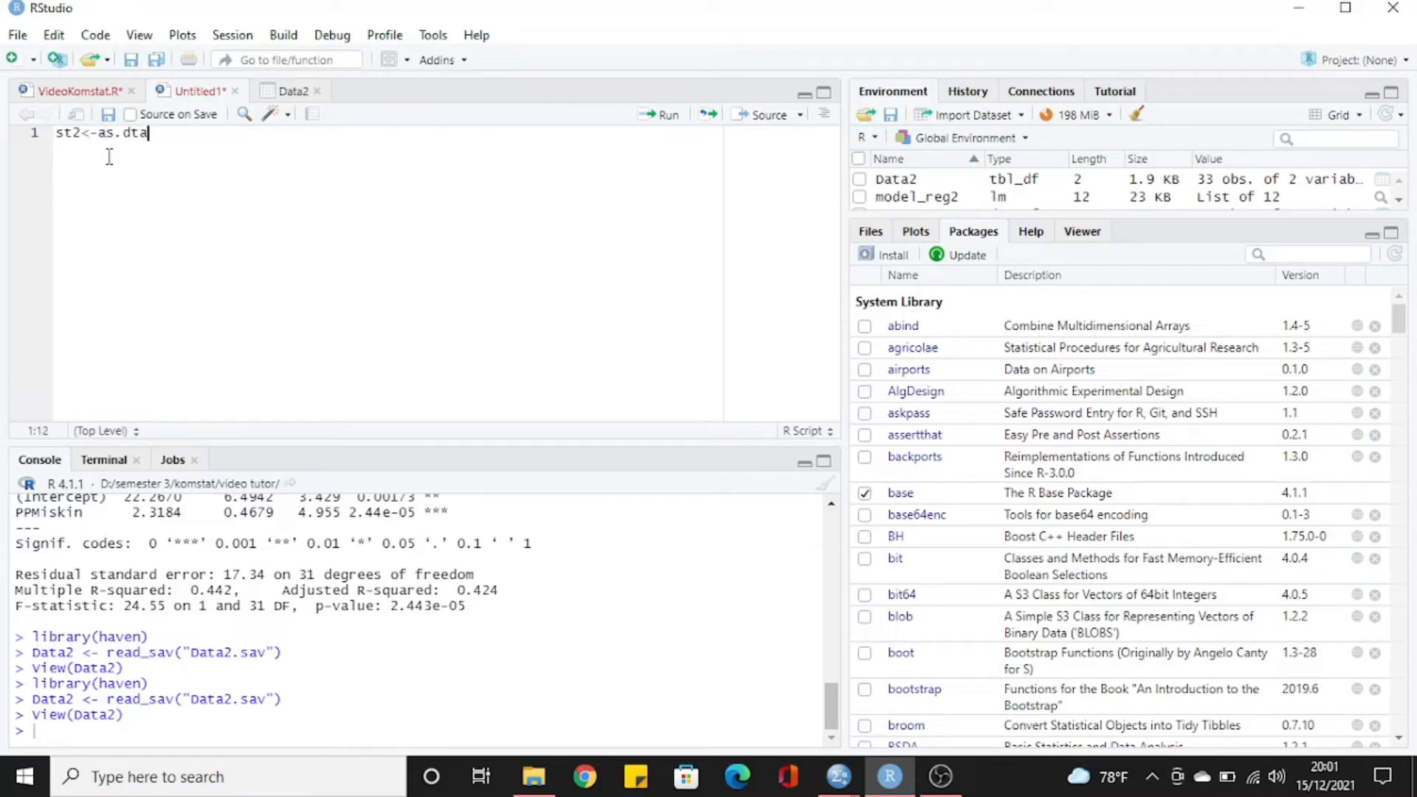
pyautogui.write('ta.fra,')
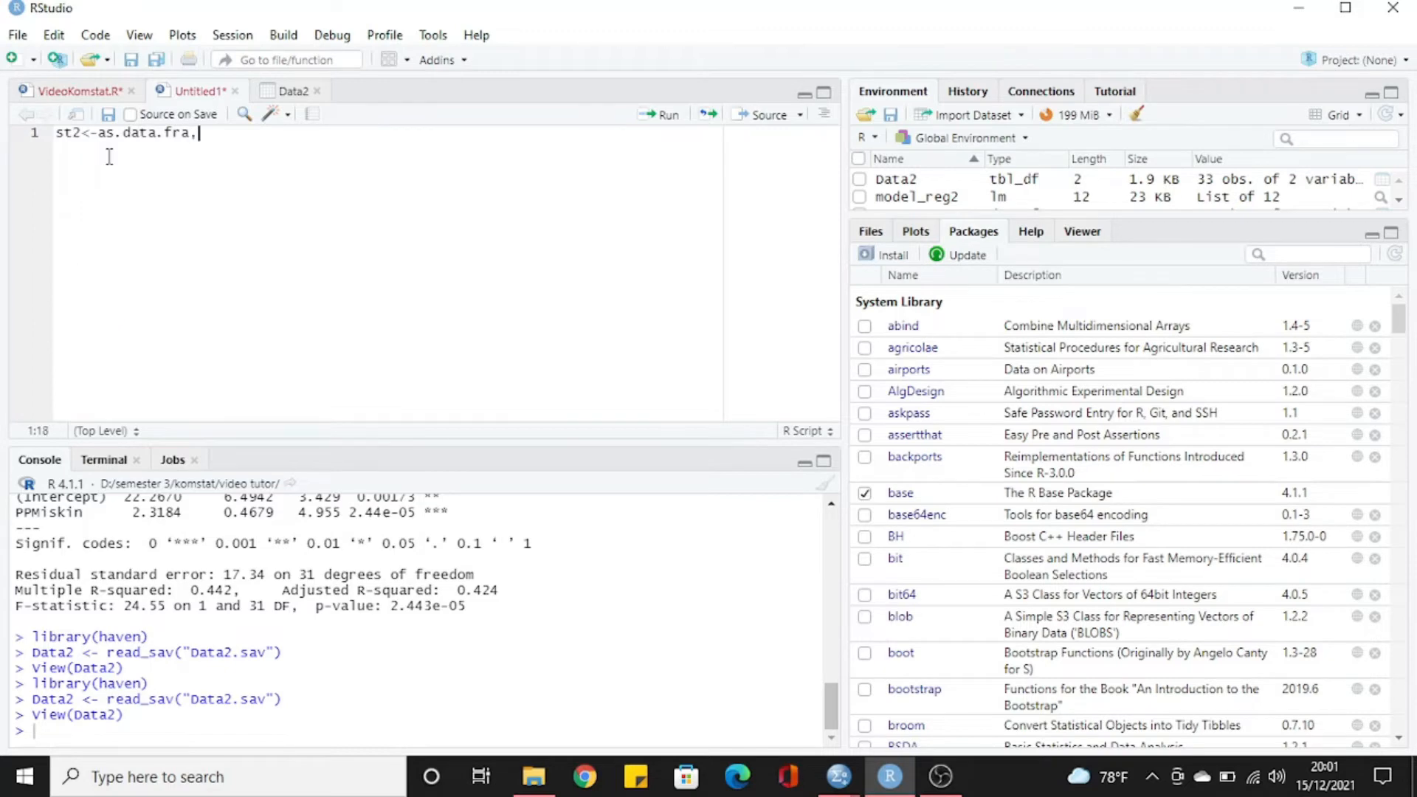
pyautogui.press('BackSpace')
pyautogui.write('me(')
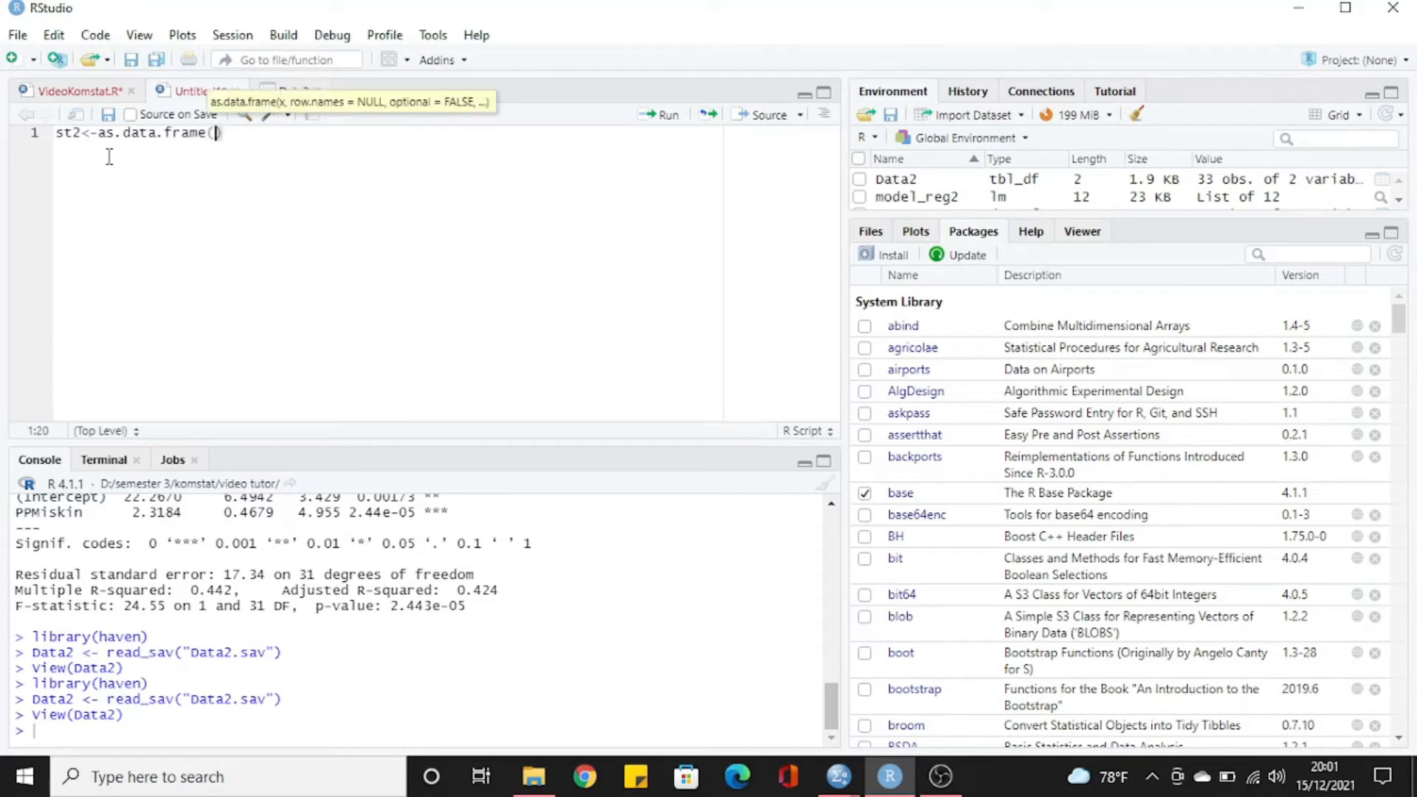
pyautogui.write('Data2')
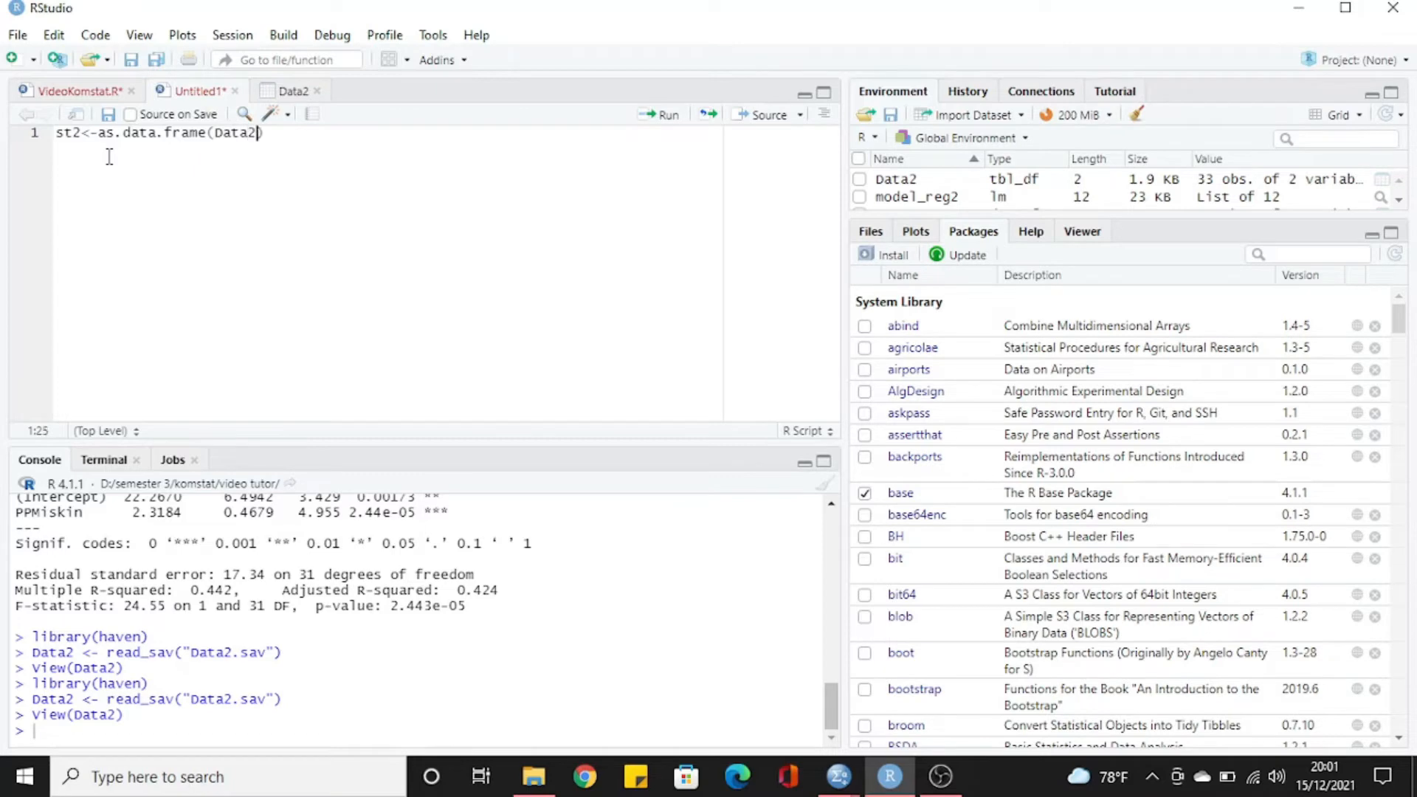
pyautogui.moveTo(259, 134); pyautogui.dragTo(215, 134)
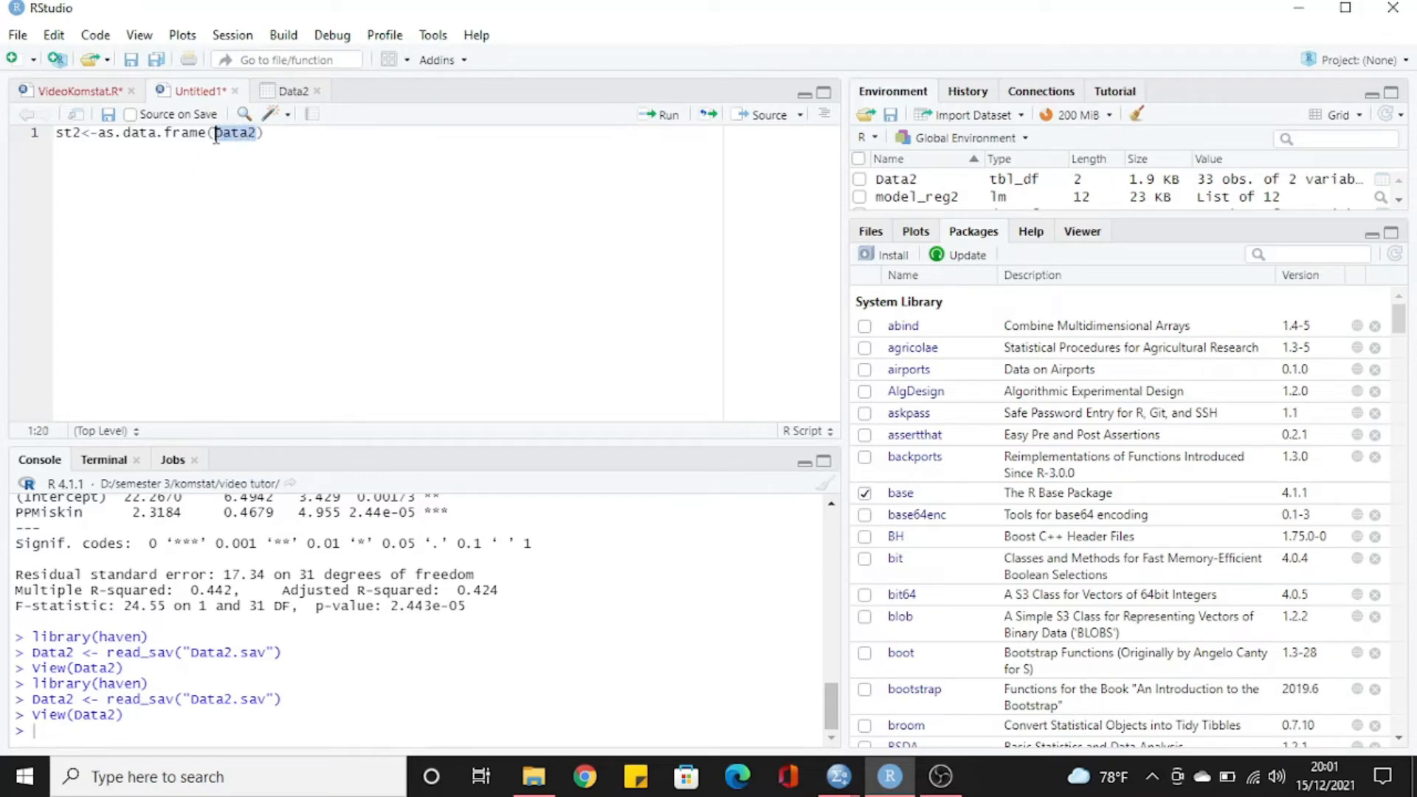
pyautogui.click(272, 138)
# Add the correlation command cor(st2) on a new line below the data frame conversion
pyautogui.press('Return')
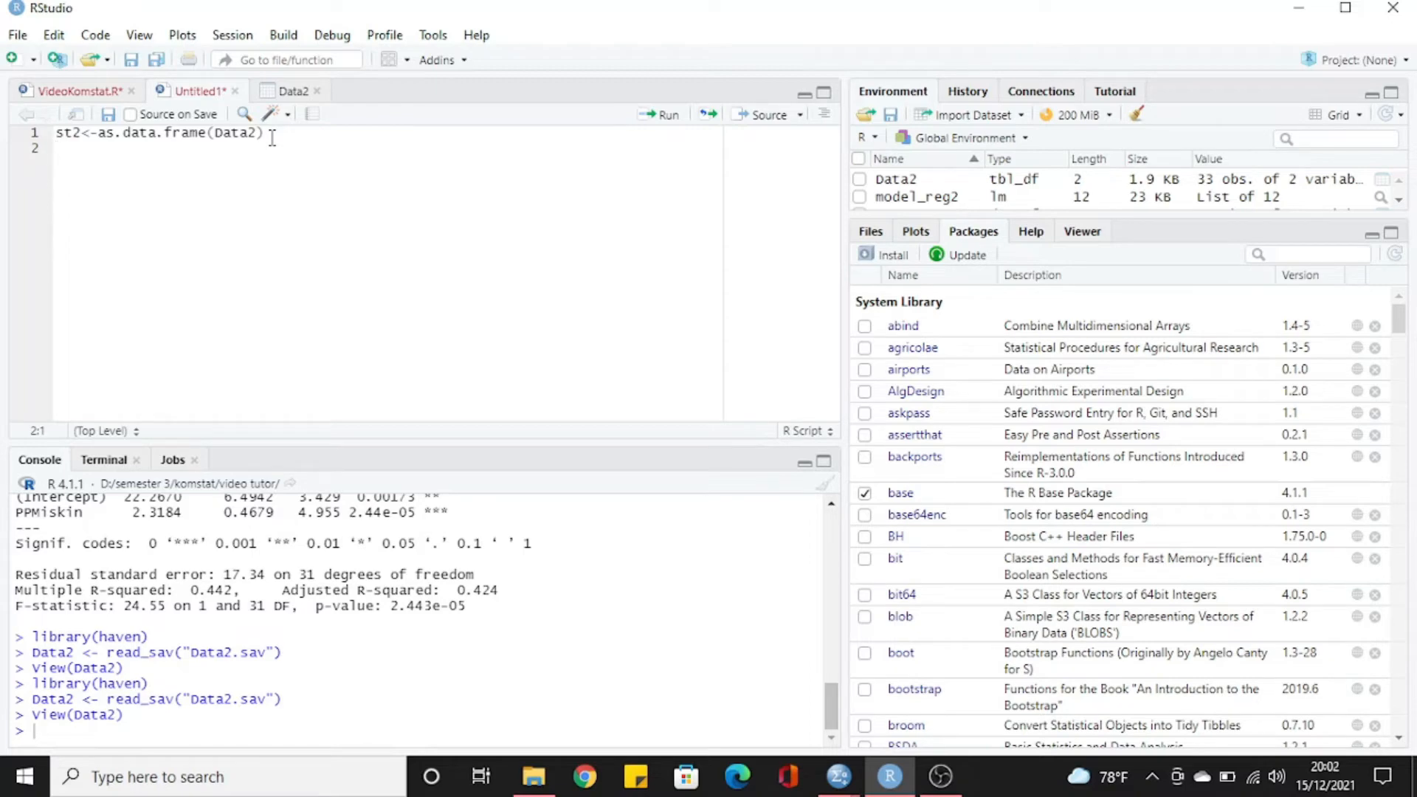
pyautogui.write('cor')
pyautogui.write('(sta')
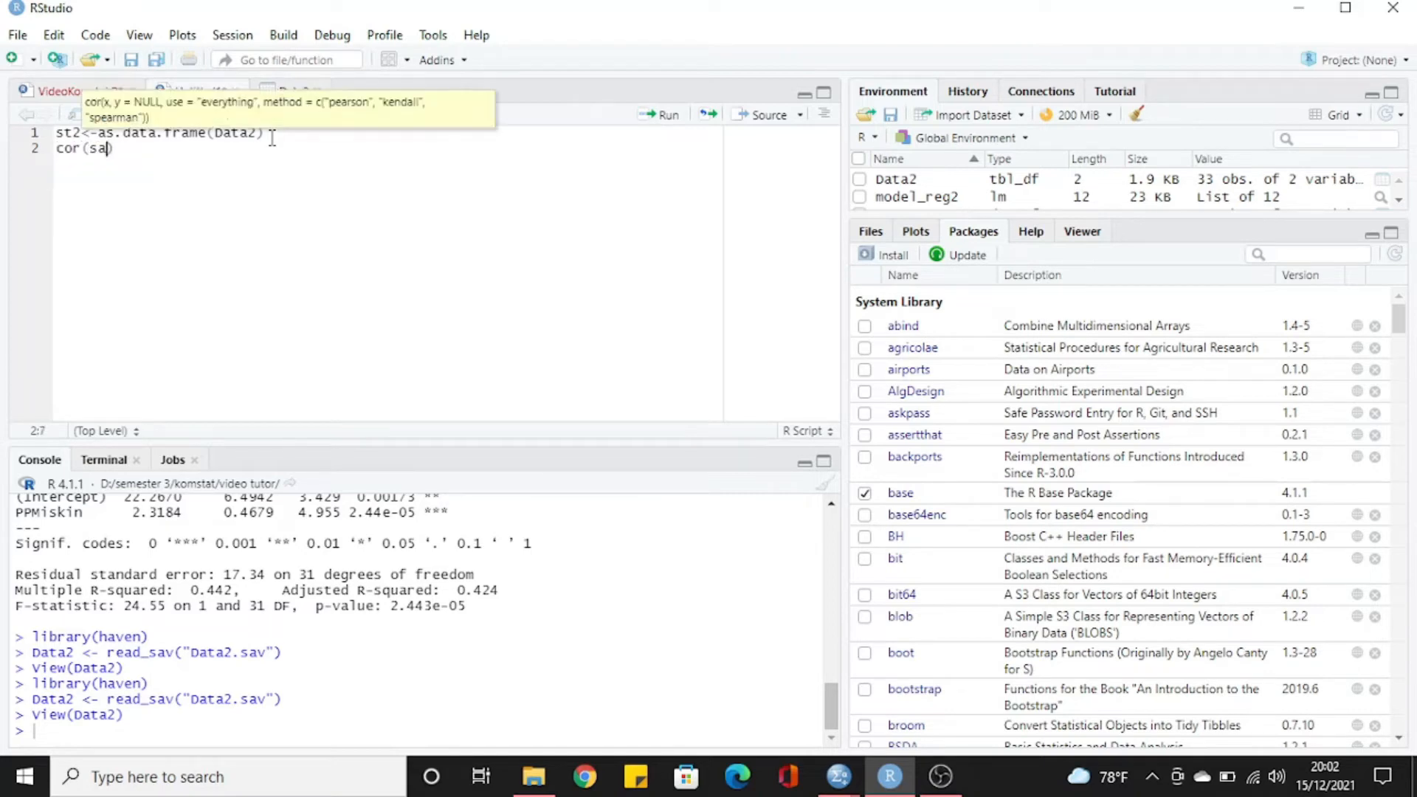
pyautogui.press('BackSpace')
pyautogui.write('2')
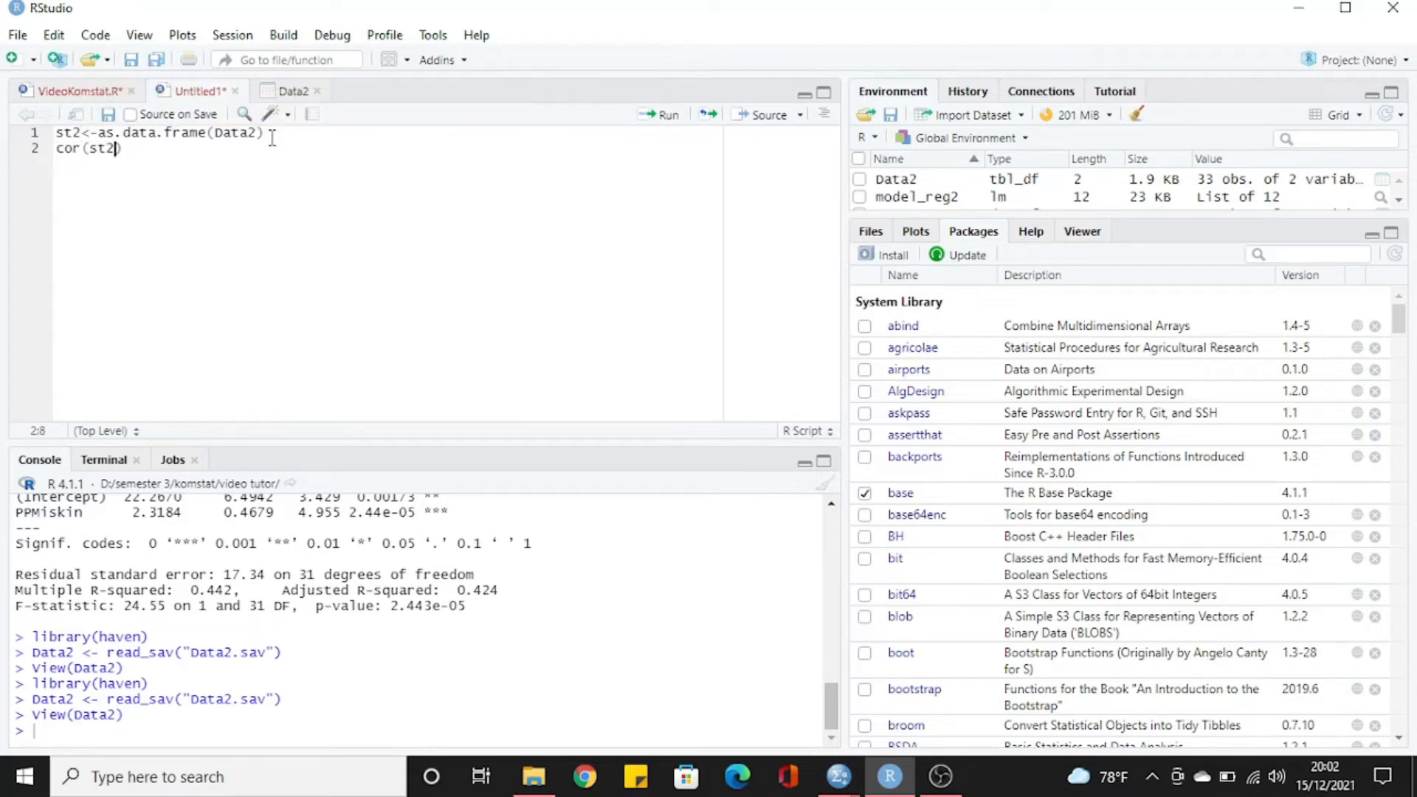
# Run the data frame conversion line, and insert and run a line st2 below it to print and review the data
pyautogui.moveTo(266, 132); pyautogui.dragTo(56, 133)
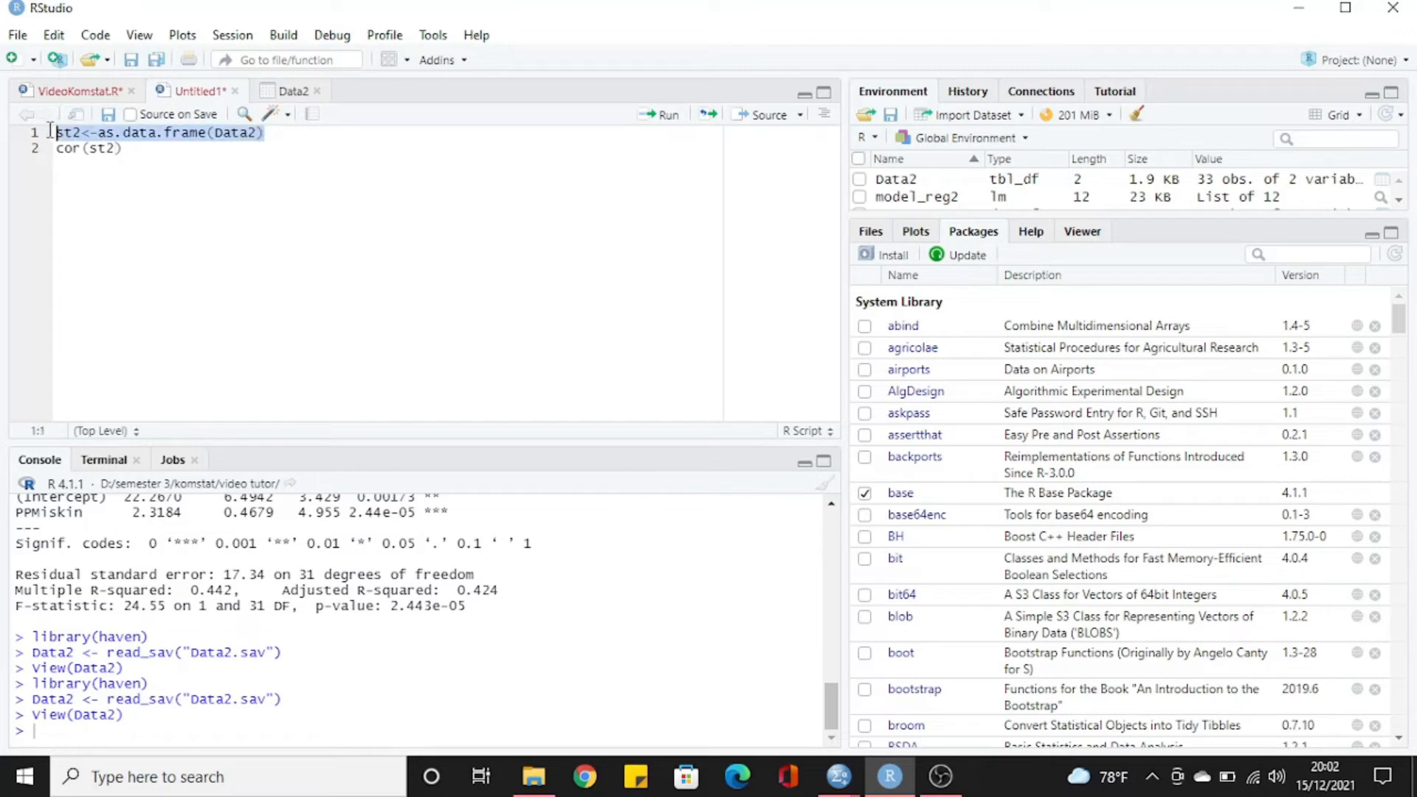
pyautogui.click(657, 115)
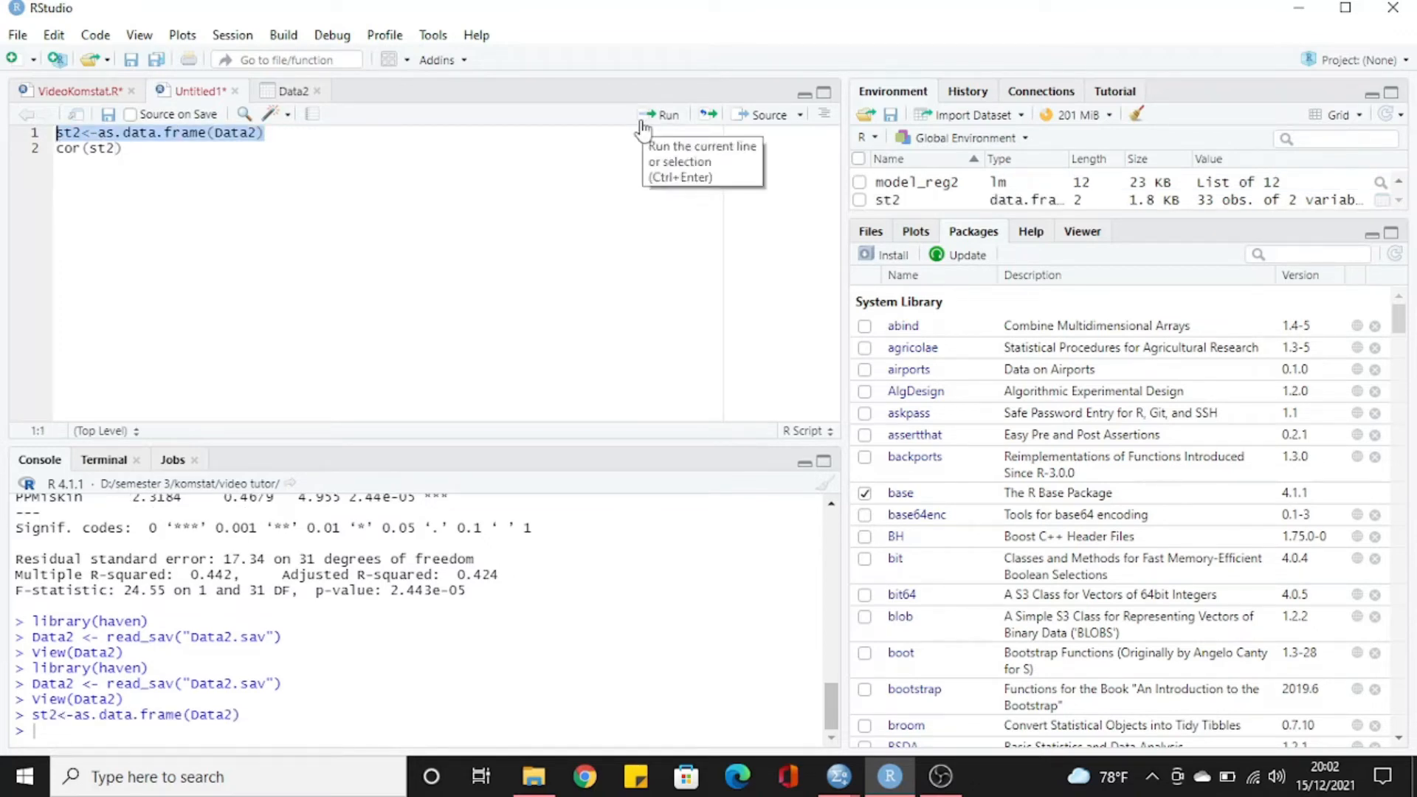
pyautogui.click(289, 139)
pyautogui.press('Return')
pyautogui.write('st2')
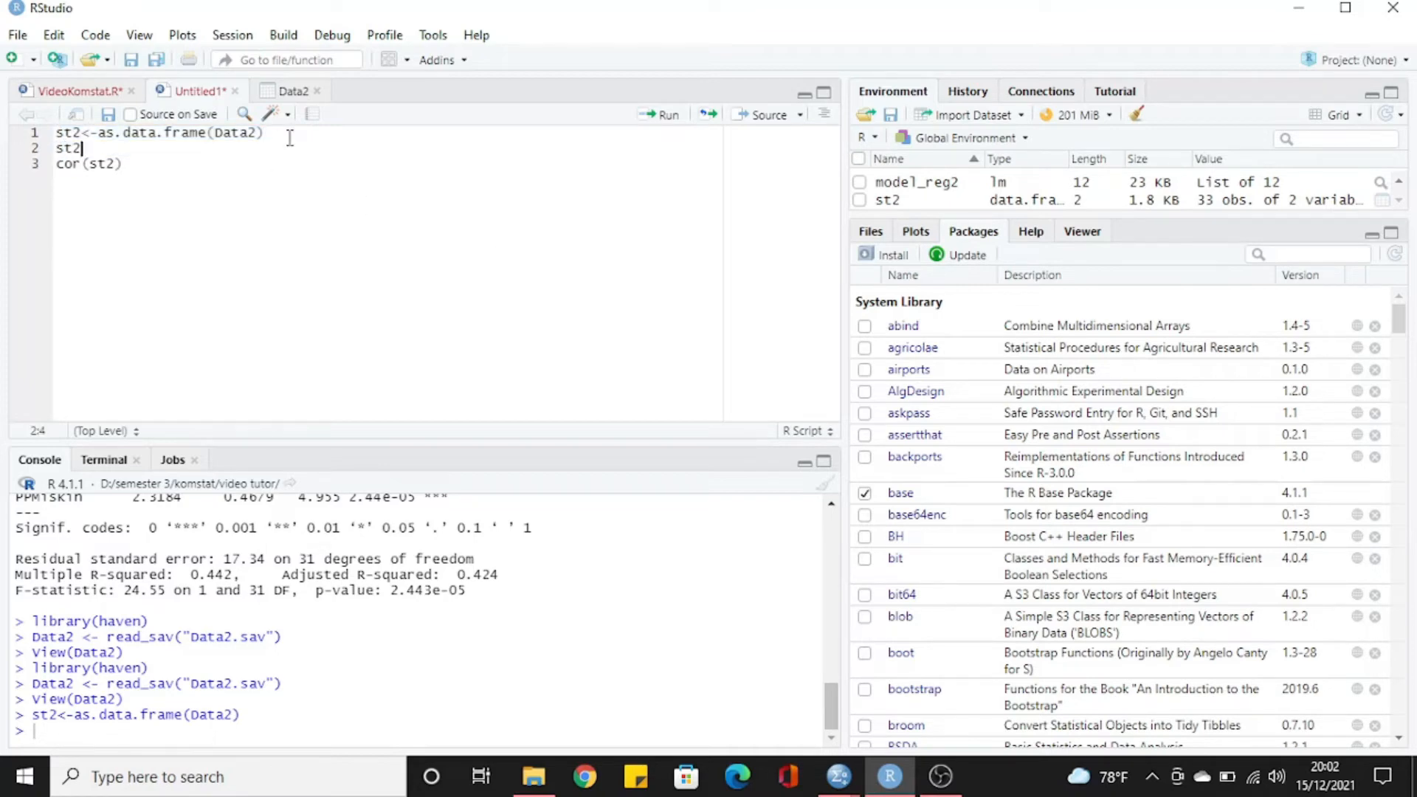
pyautogui.click(660, 114)
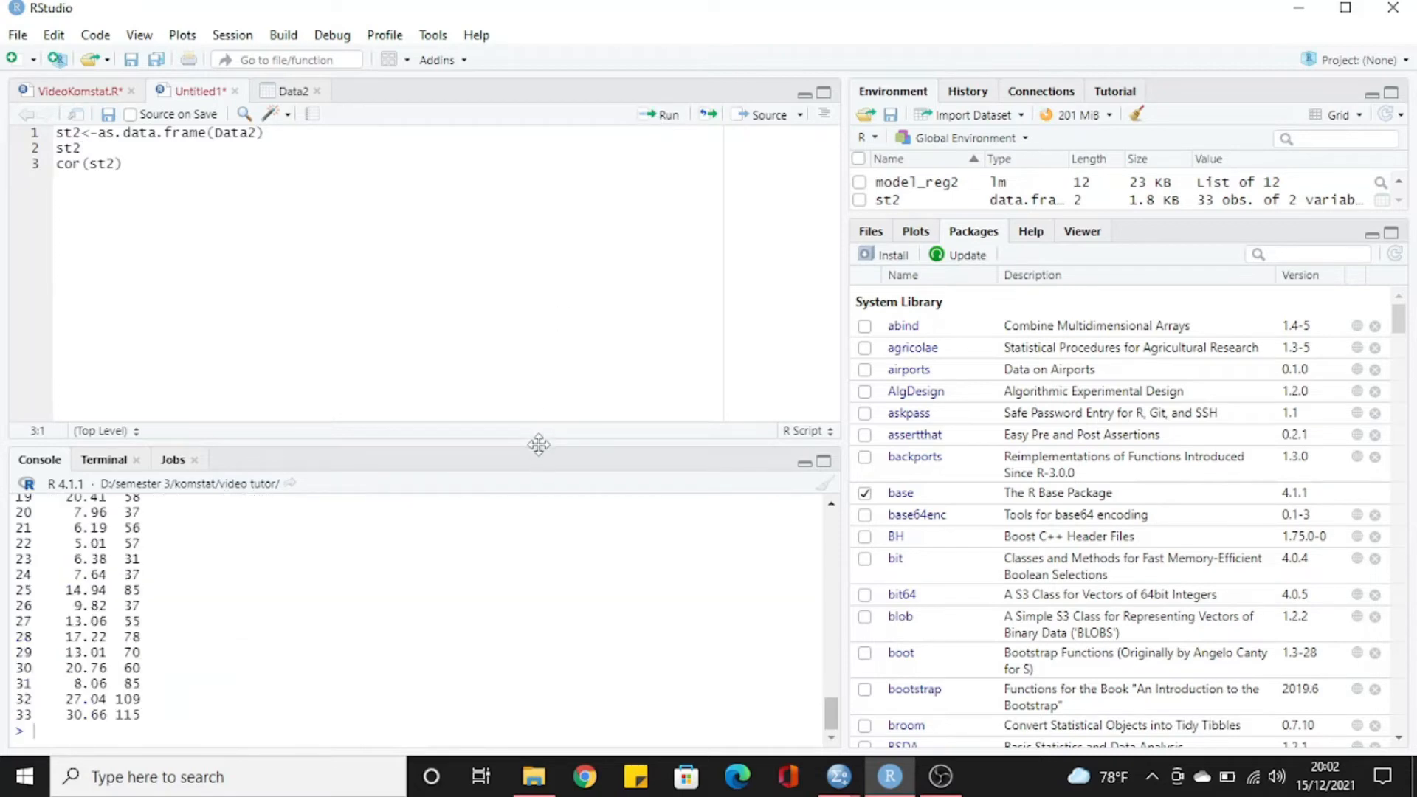
pyautogui.moveTo(539, 444); pyautogui.dragTo(546, 397)
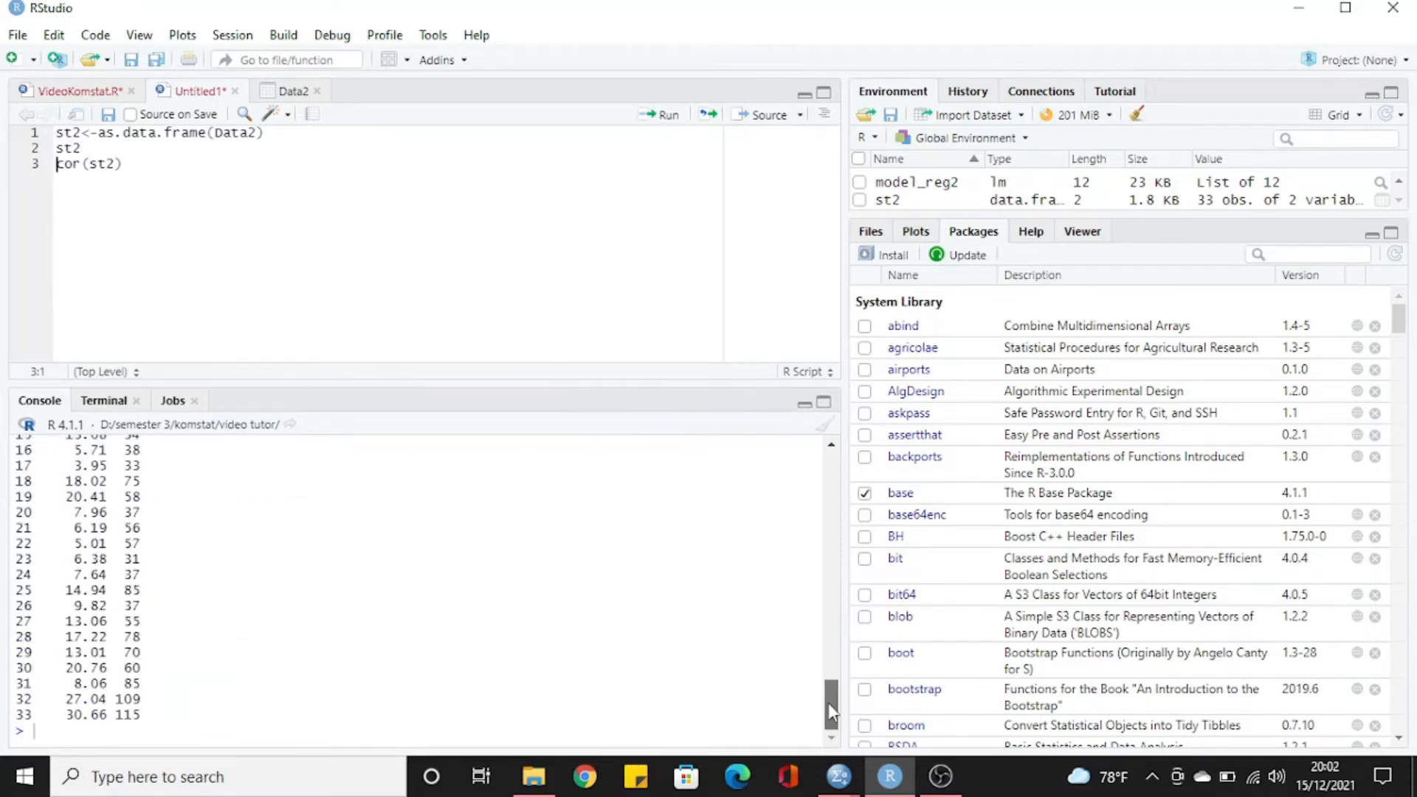
pyautogui.moveTo(828, 703); pyautogui.dragTo(821, 658)
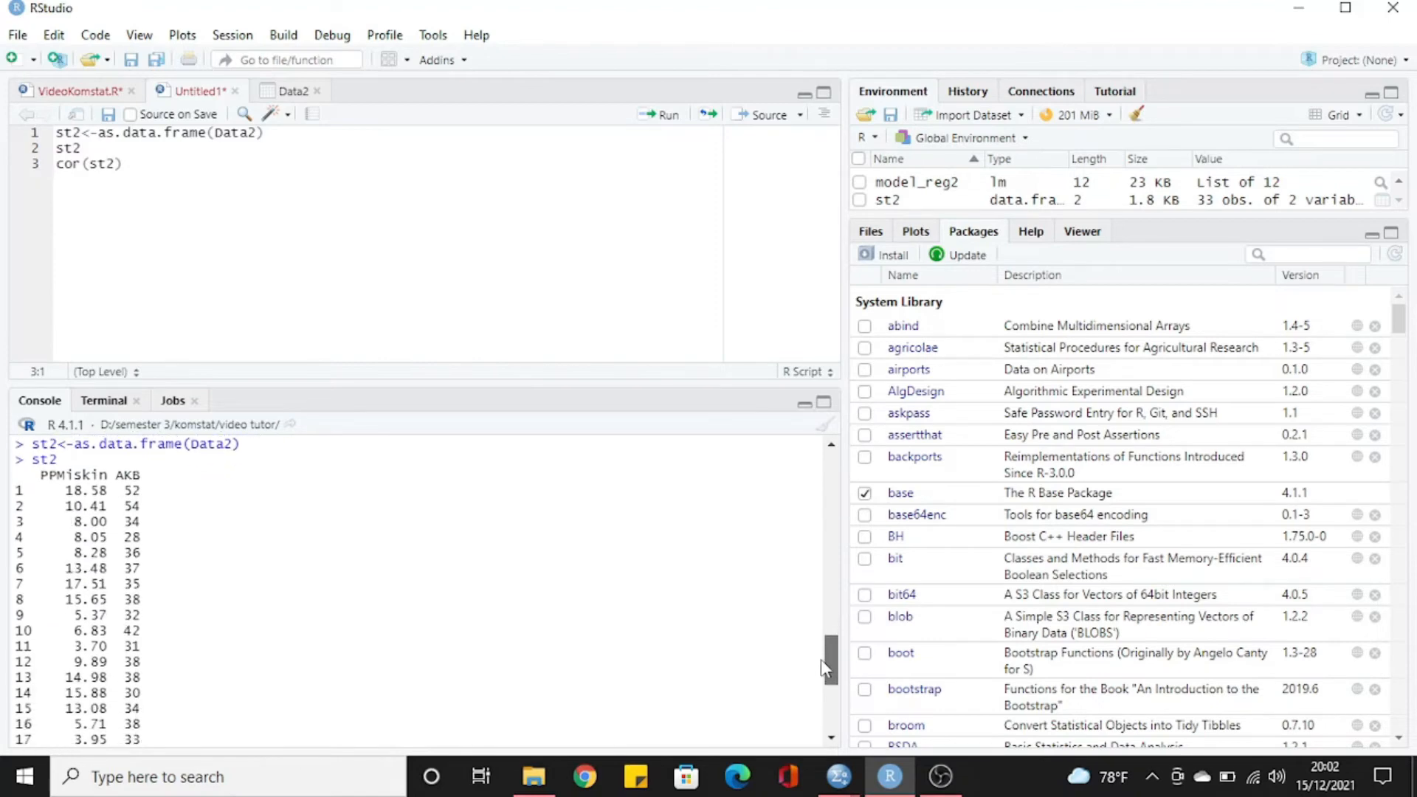
# Run the cor(st2) line to compute the correlation matrix of the two variables
pyautogui.click(119, 162)
pyautogui.click(125, 164)
pyautogui.click(657, 116)
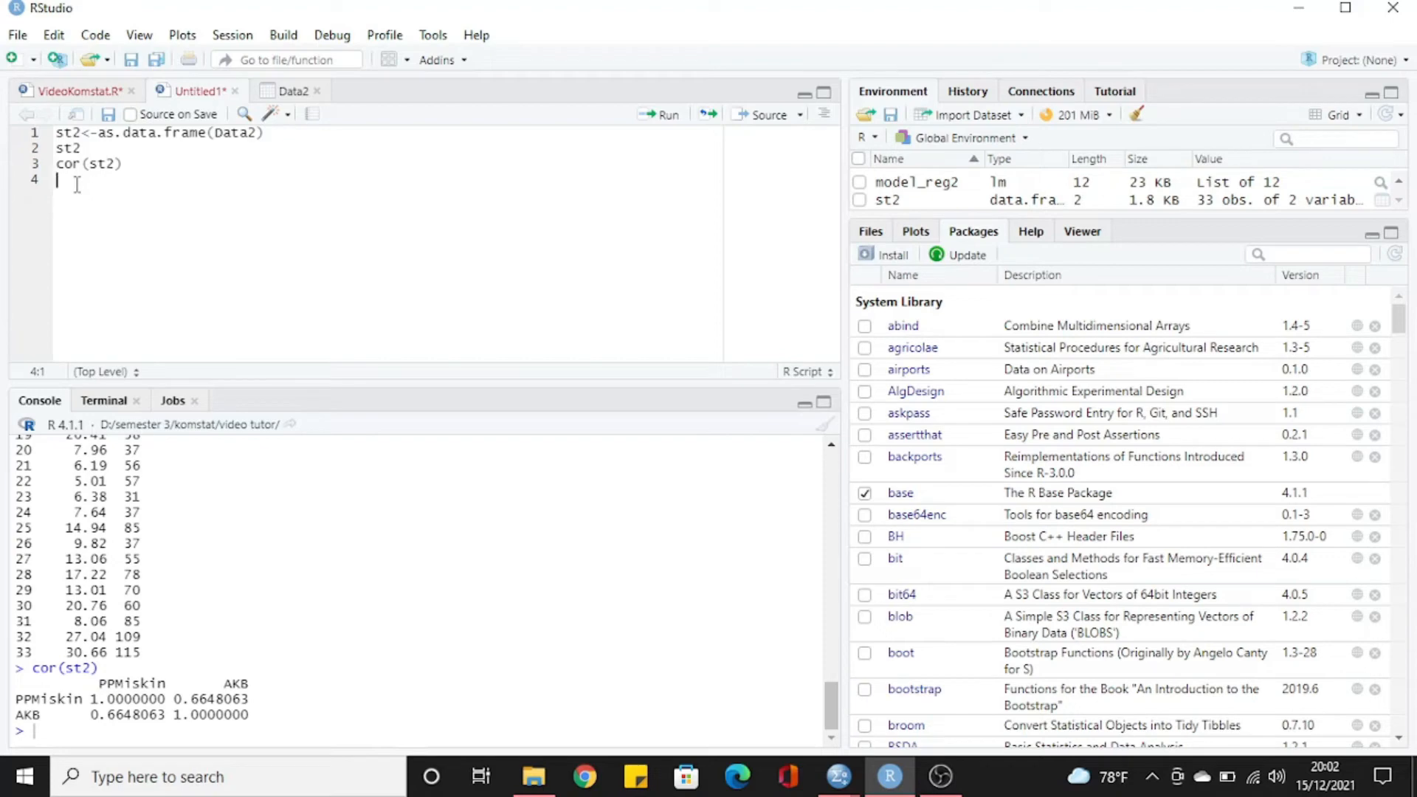
# Write the linear regression line model_reg2<-lm(AKB~PPMiskin,data=st2) below the correlation command in the script
pyautogui.write('model')
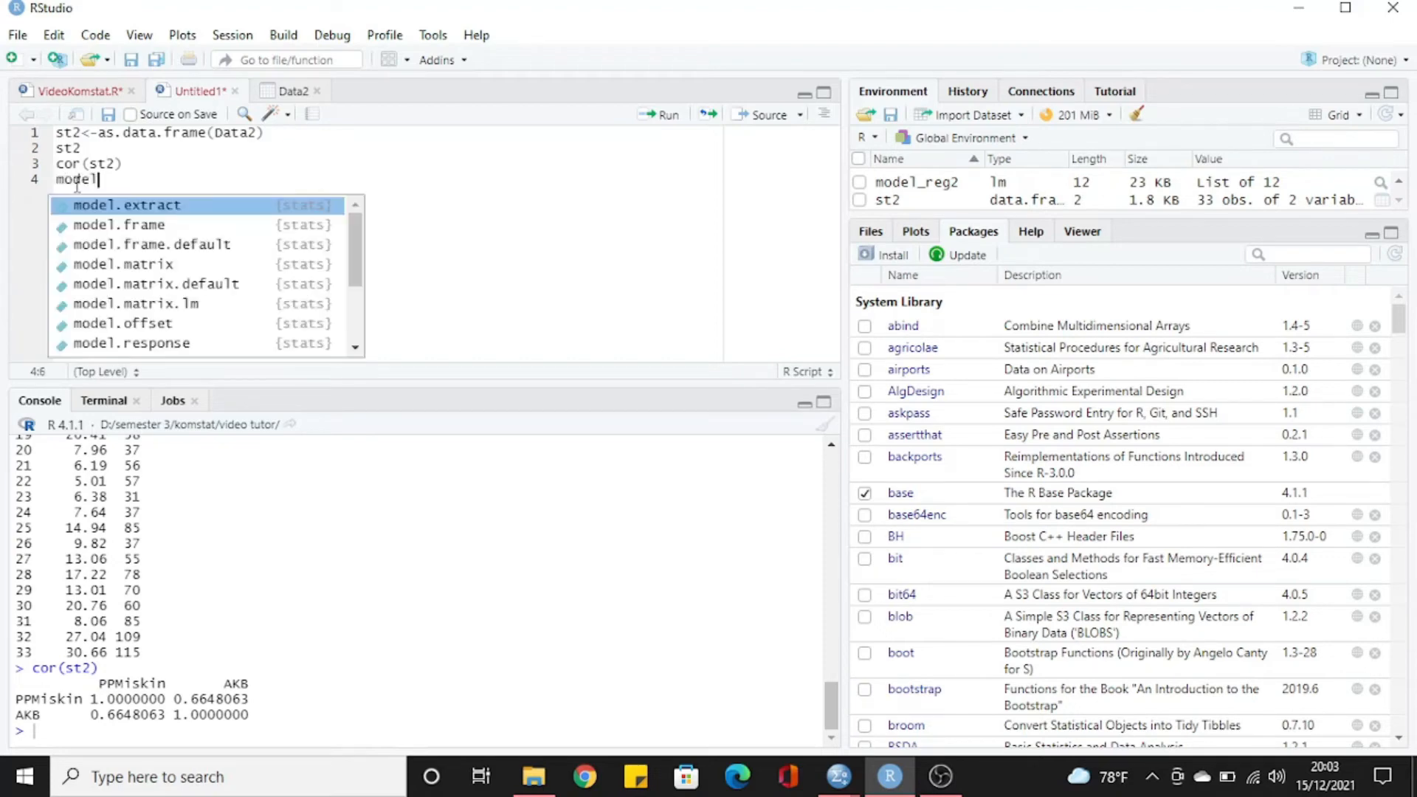
pyautogui.write('_reg')
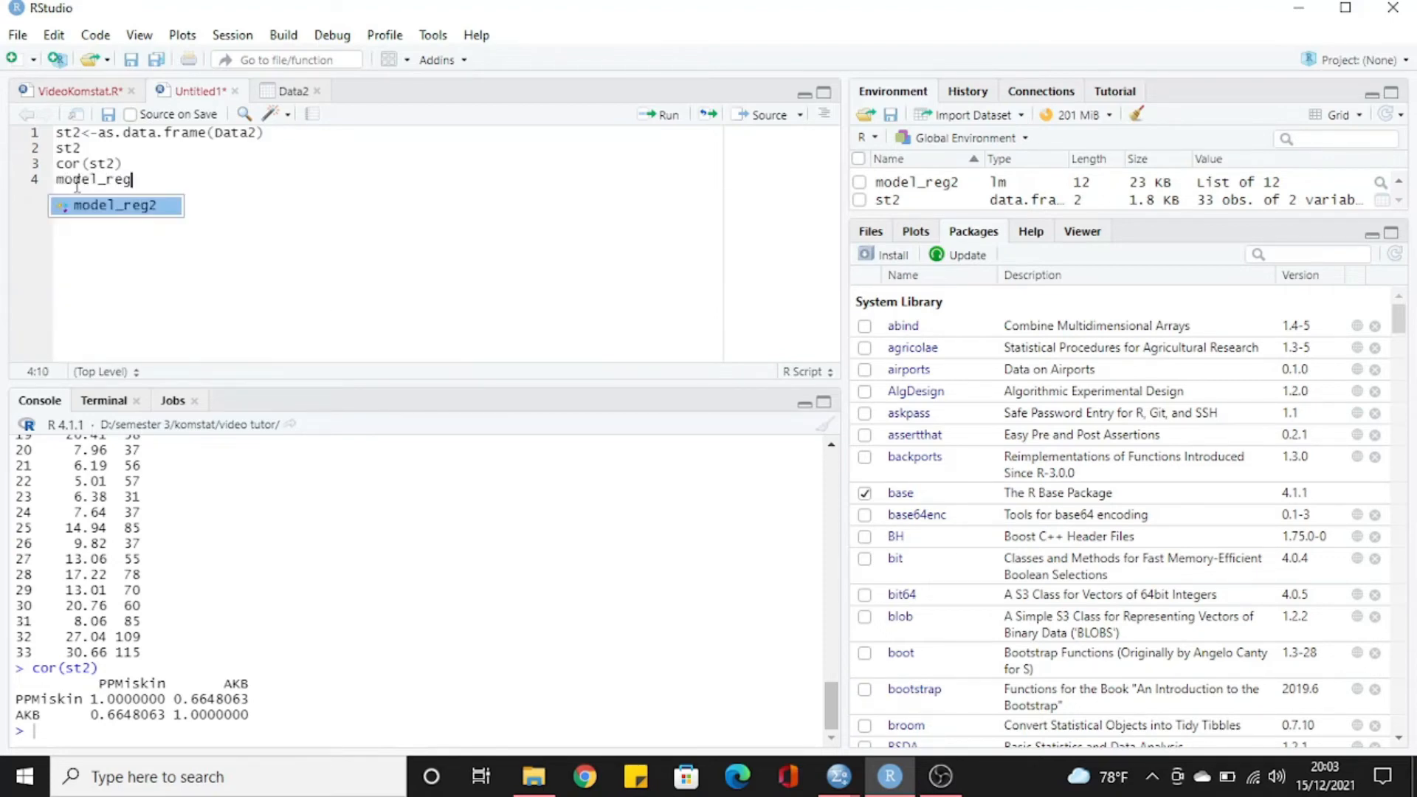
pyautogui.write('2<-')
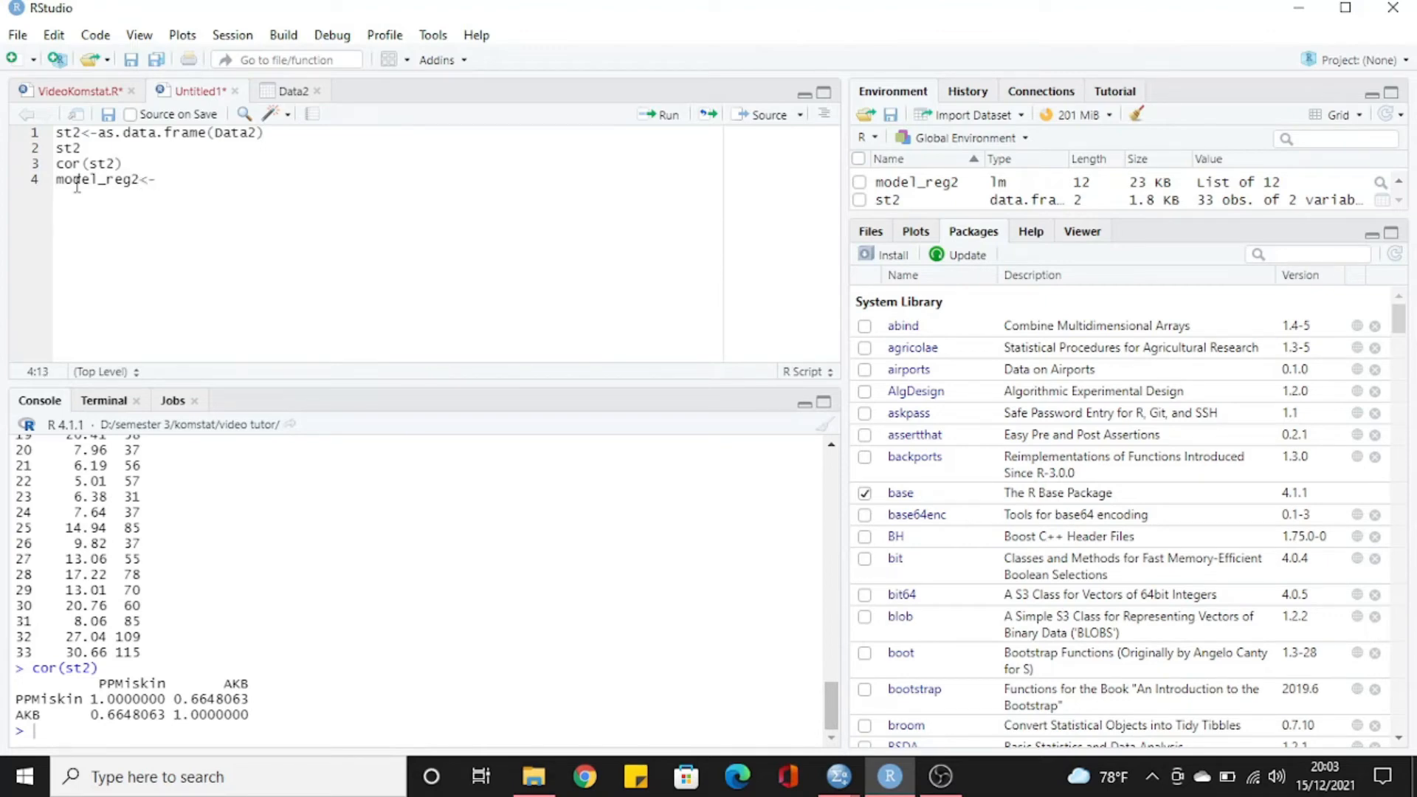
pyautogui.write('lm(AK')
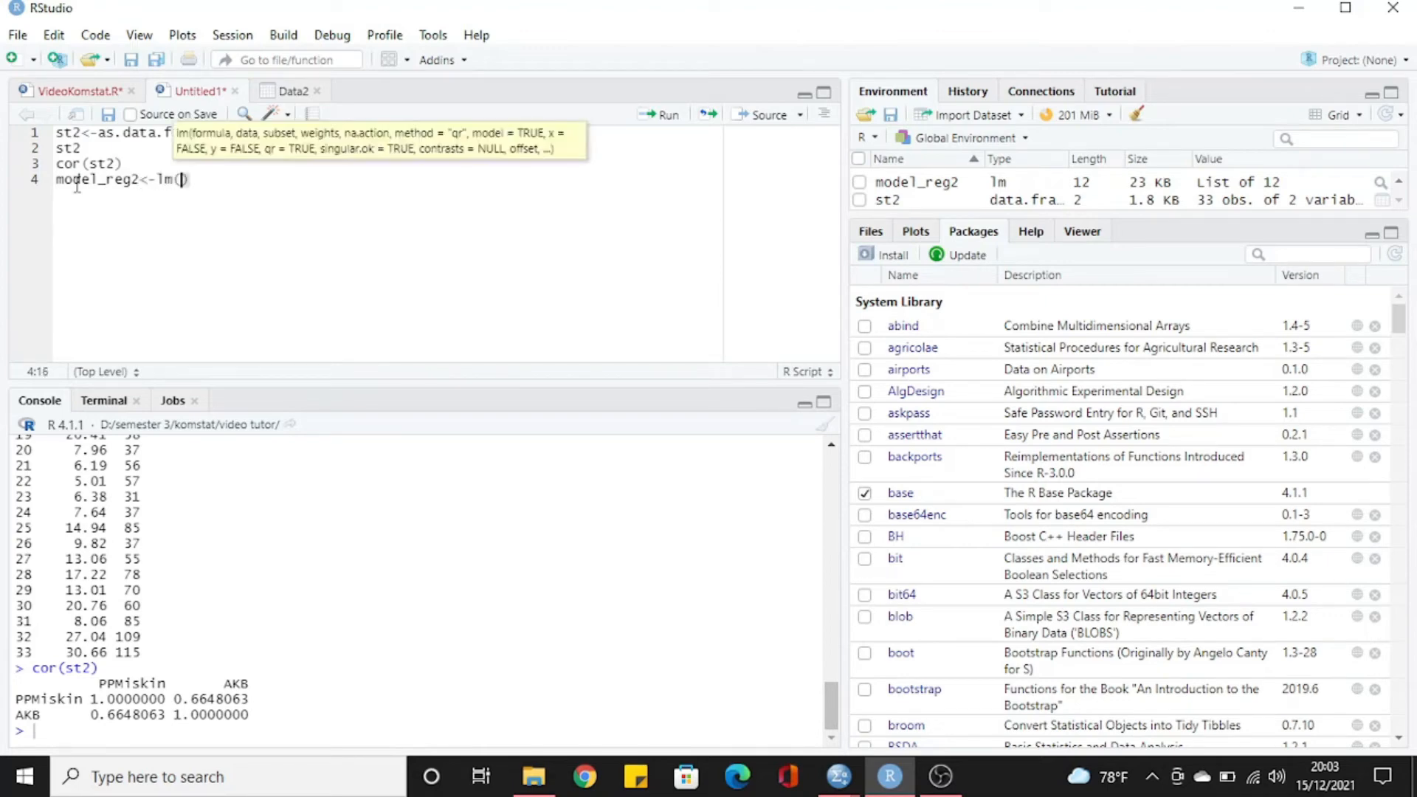
pyautogui.write('B~PPMiskin')
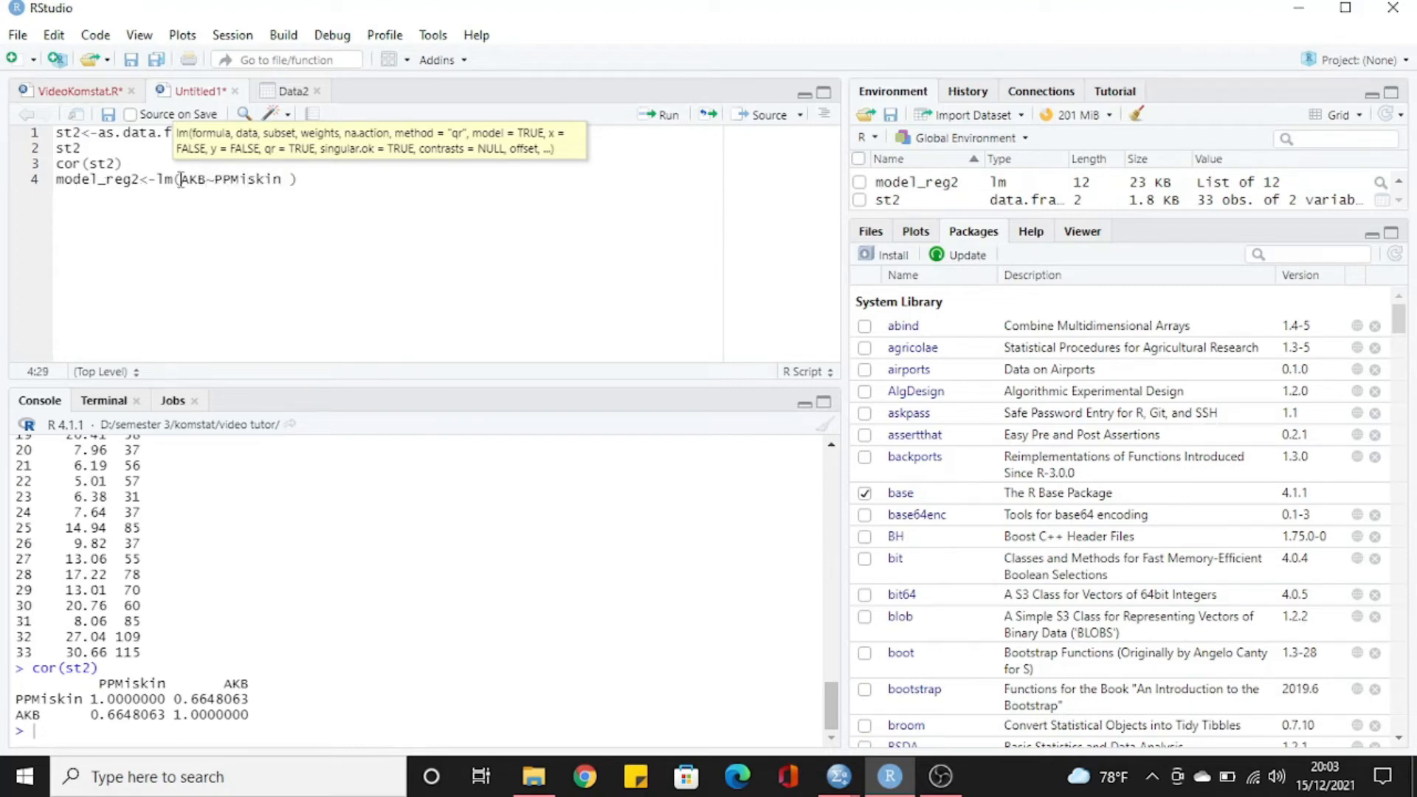
pyautogui.moveTo(182, 180)
pyautogui.mouseDown()
pyautogui.moveTo(289, 179)
pyautogui.moveTo(182, 180)
pyautogui.mouseUp()
pyautogui.click(285, 180)
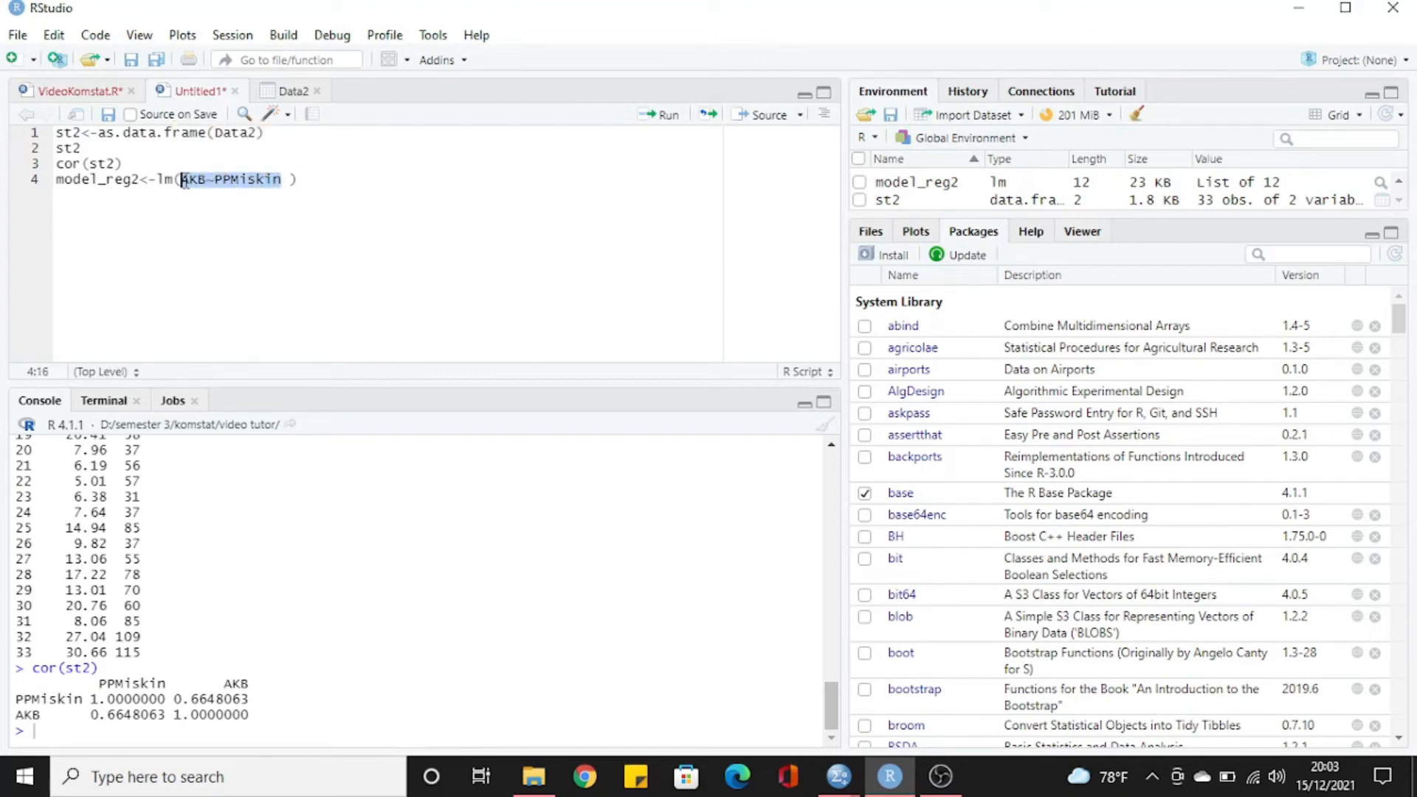
pyautogui.click(286, 179)
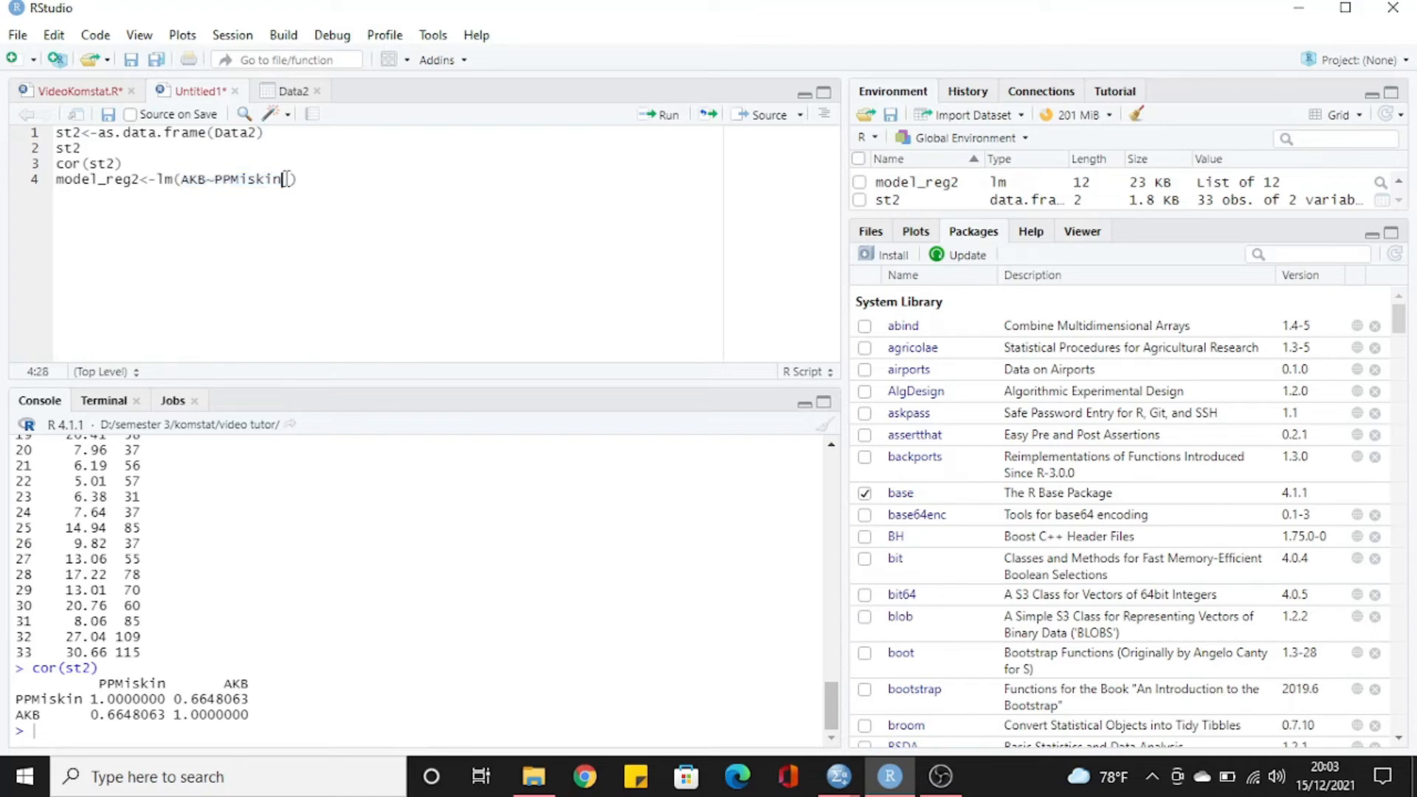
pyautogui.write(',data=st2')
pyautogui.click(364, 179)
pyautogui.press('Return')
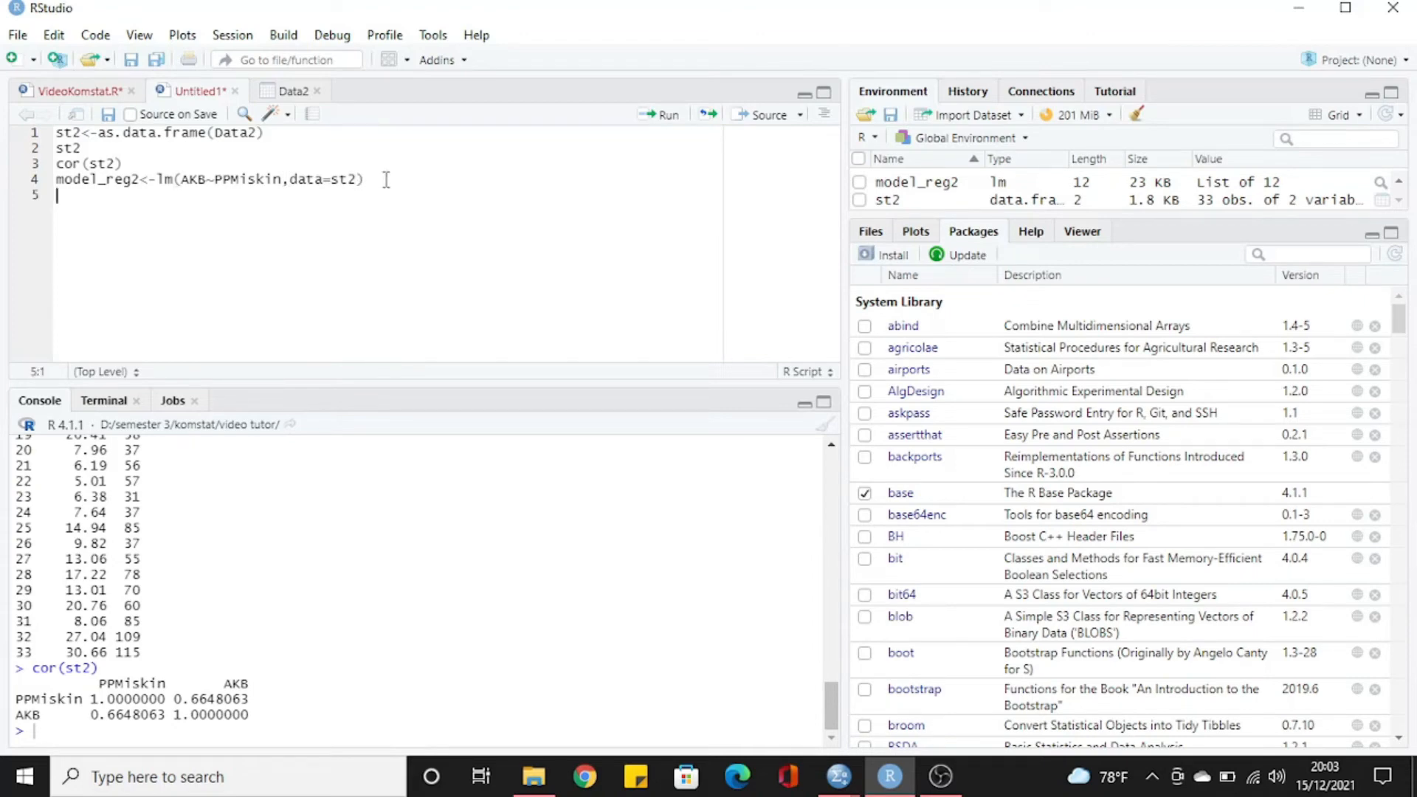
# Add the line summary(model_reg2) below the linear regression command in the script
pyautogui.write('summary')
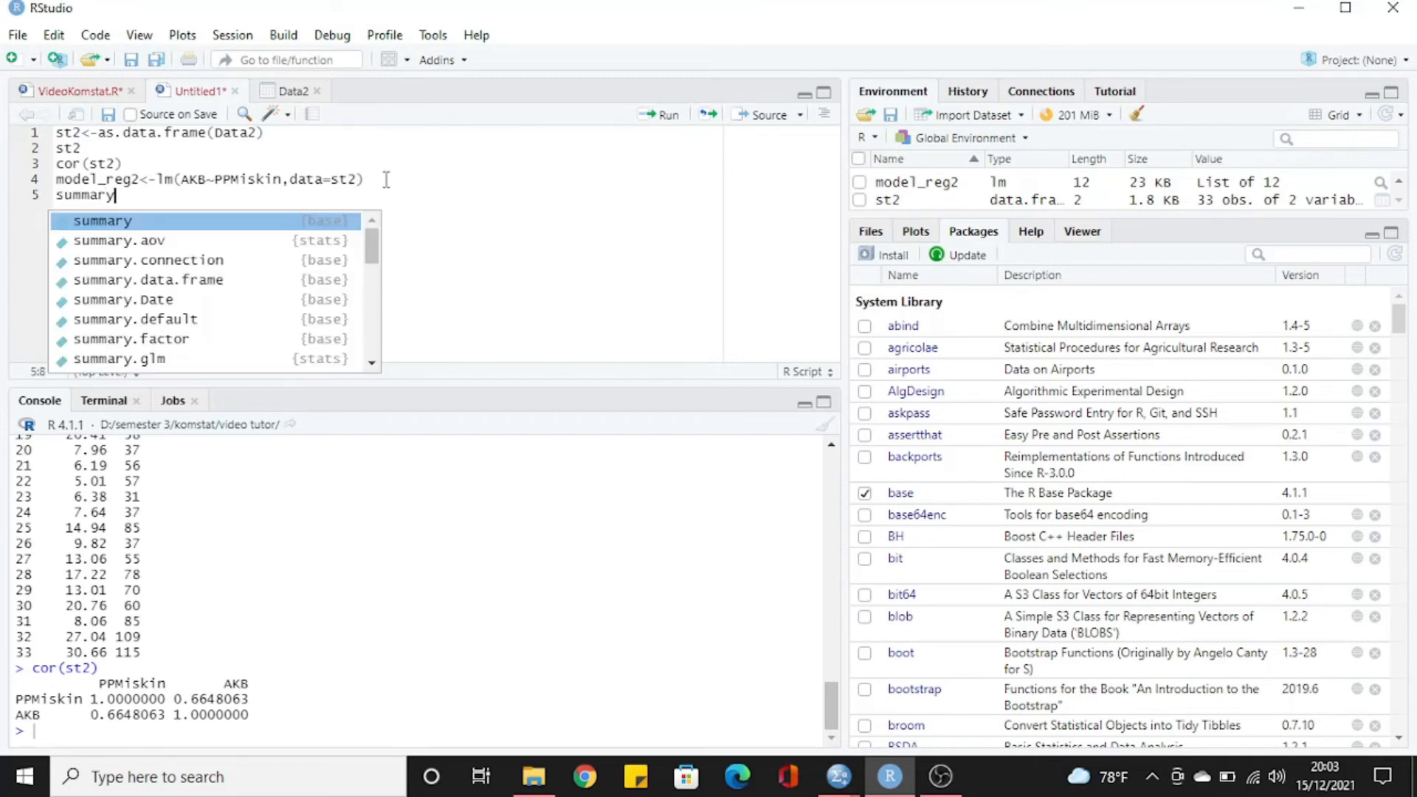
pyautogui.write('(model_reg2')
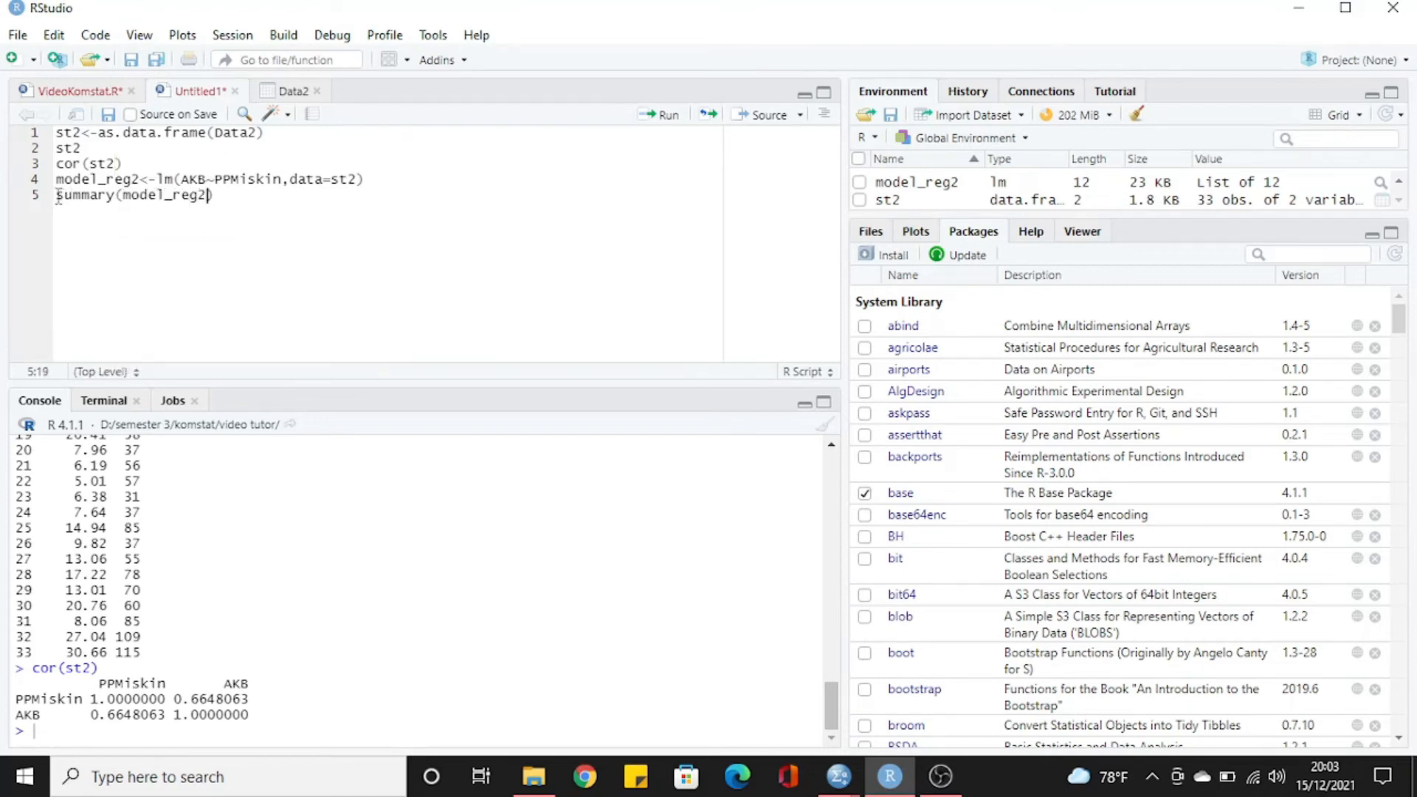
pyautogui.moveTo(59, 196); pyautogui.dragTo(212, 198)
pyautogui.moveTo(200, 196); pyautogui.dragTo(209, 195)
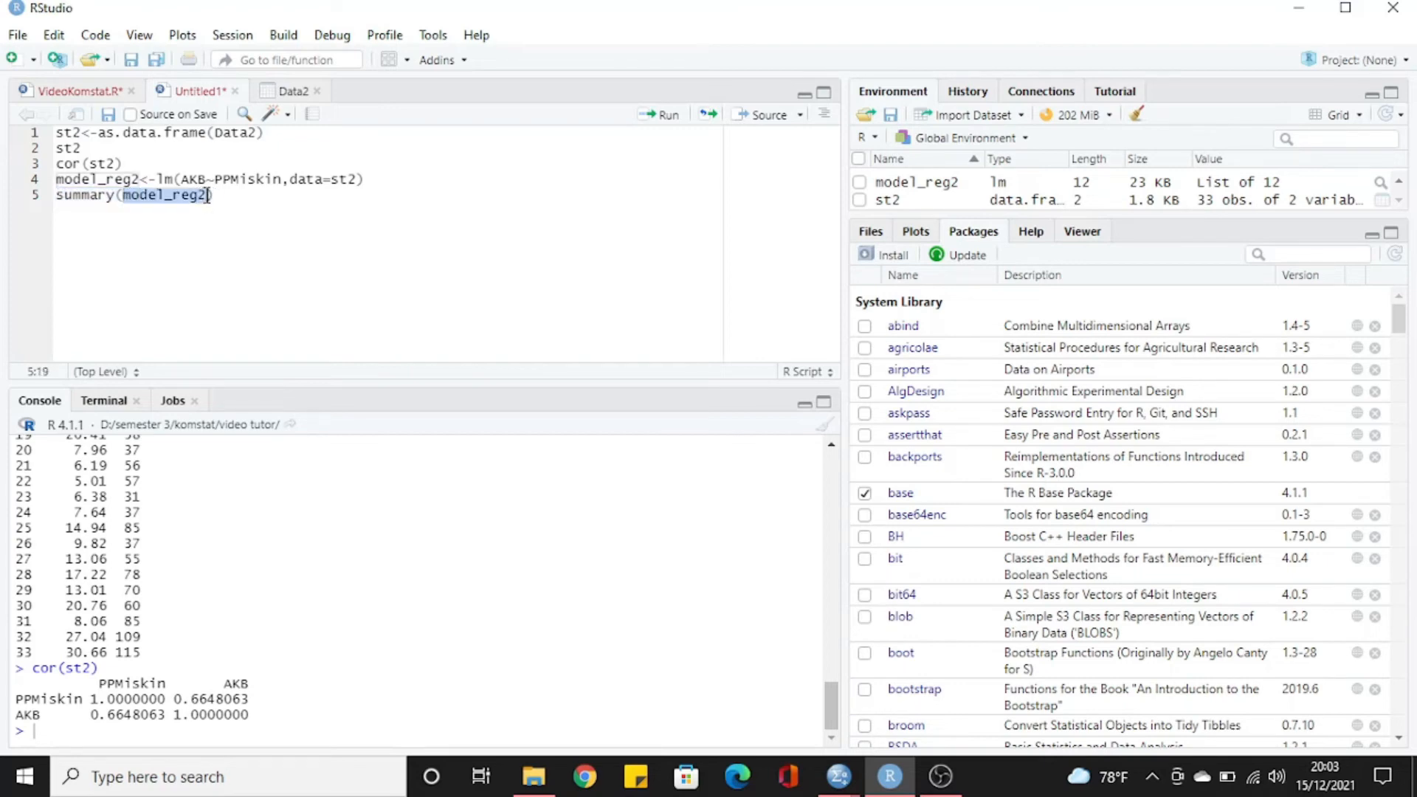
pyautogui.moveTo(64, 181); pyautogui.dragTo(133, 182)
pyautogui.click(217, 194)
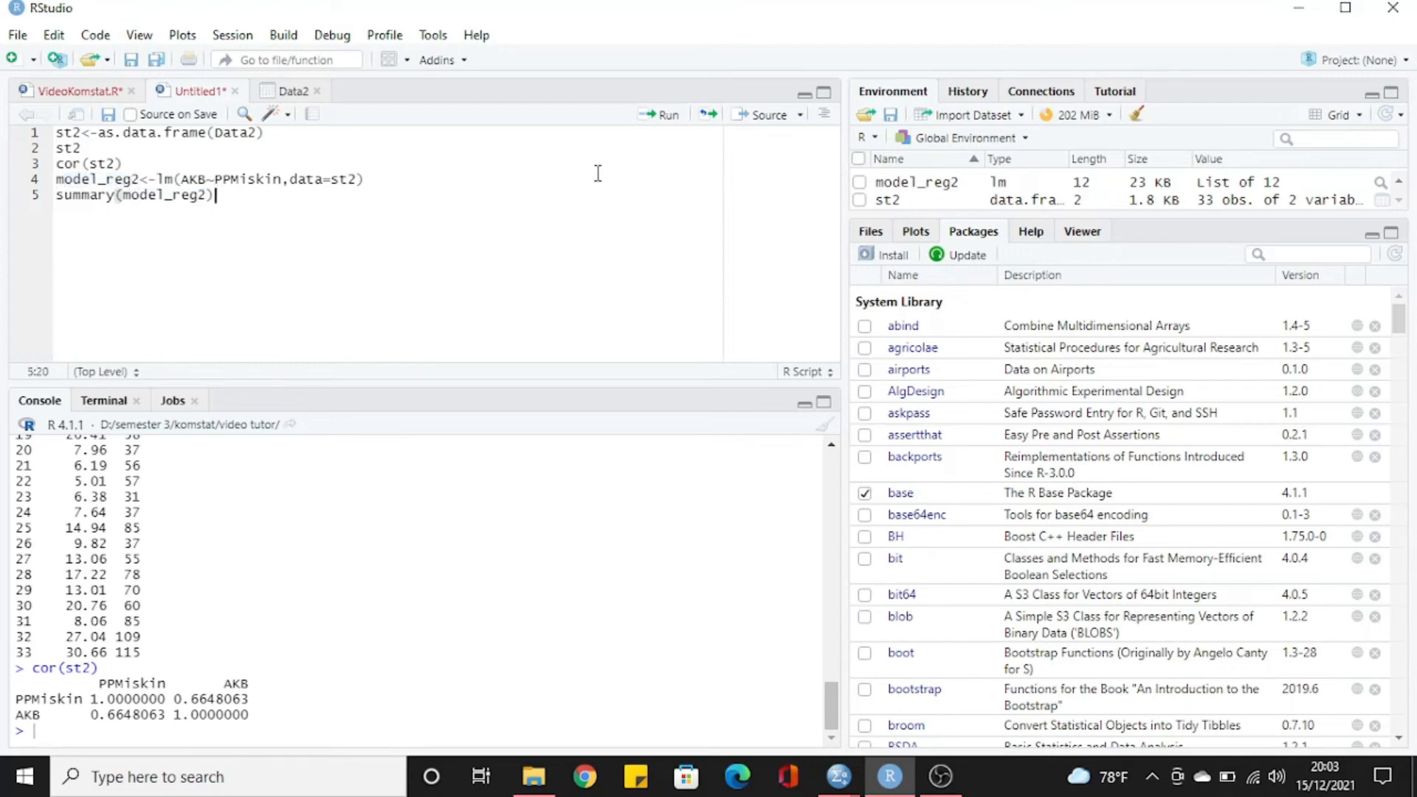
# Run the model_reg2 regression and summary lines together, and enlarge the console to show the full model summary
pyautogui.moveTo(56, 179); pyautogui.dragTo(228, 194)
pyautogui.click(651, 129)
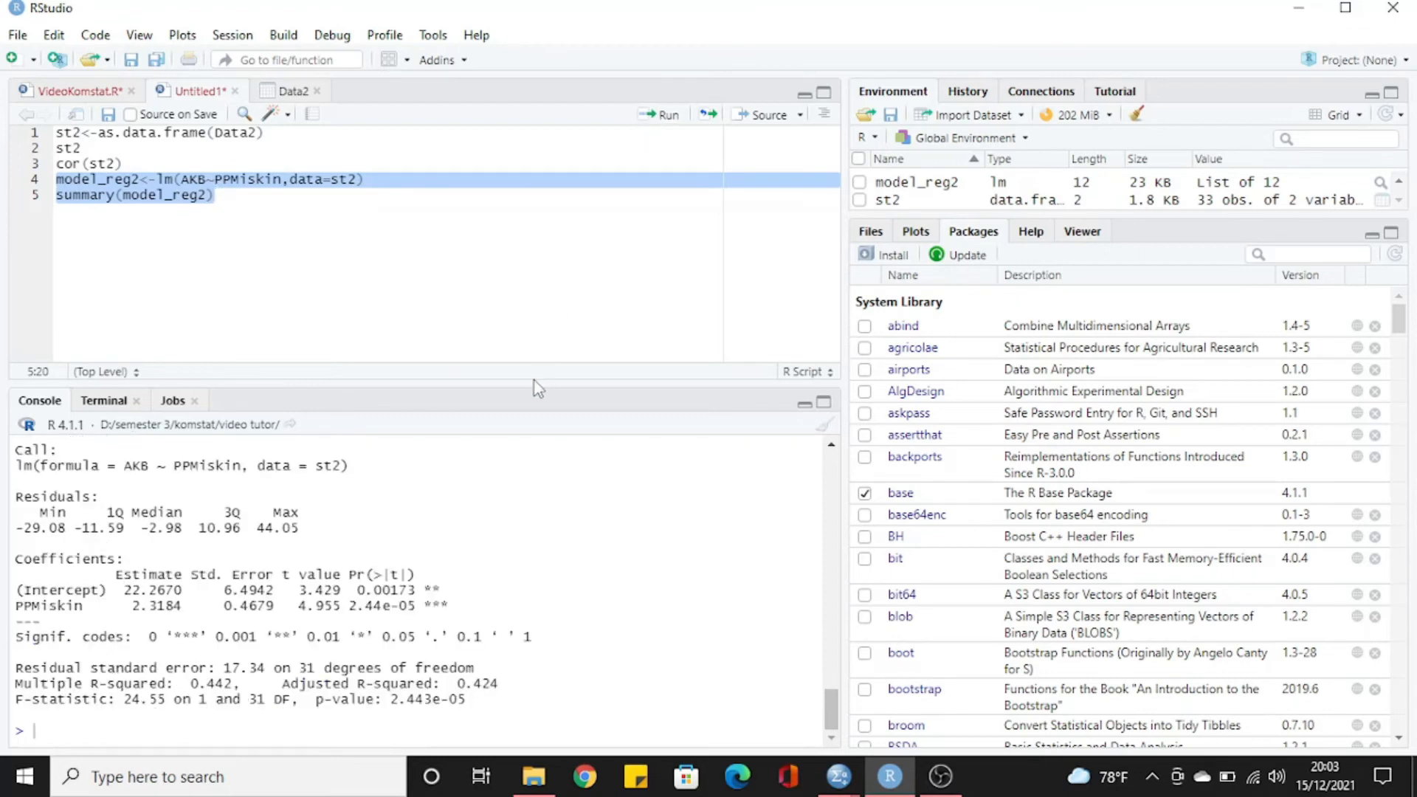
pyautogui.moveTo(538, 398); pyautogui.dragTo(543, 334)
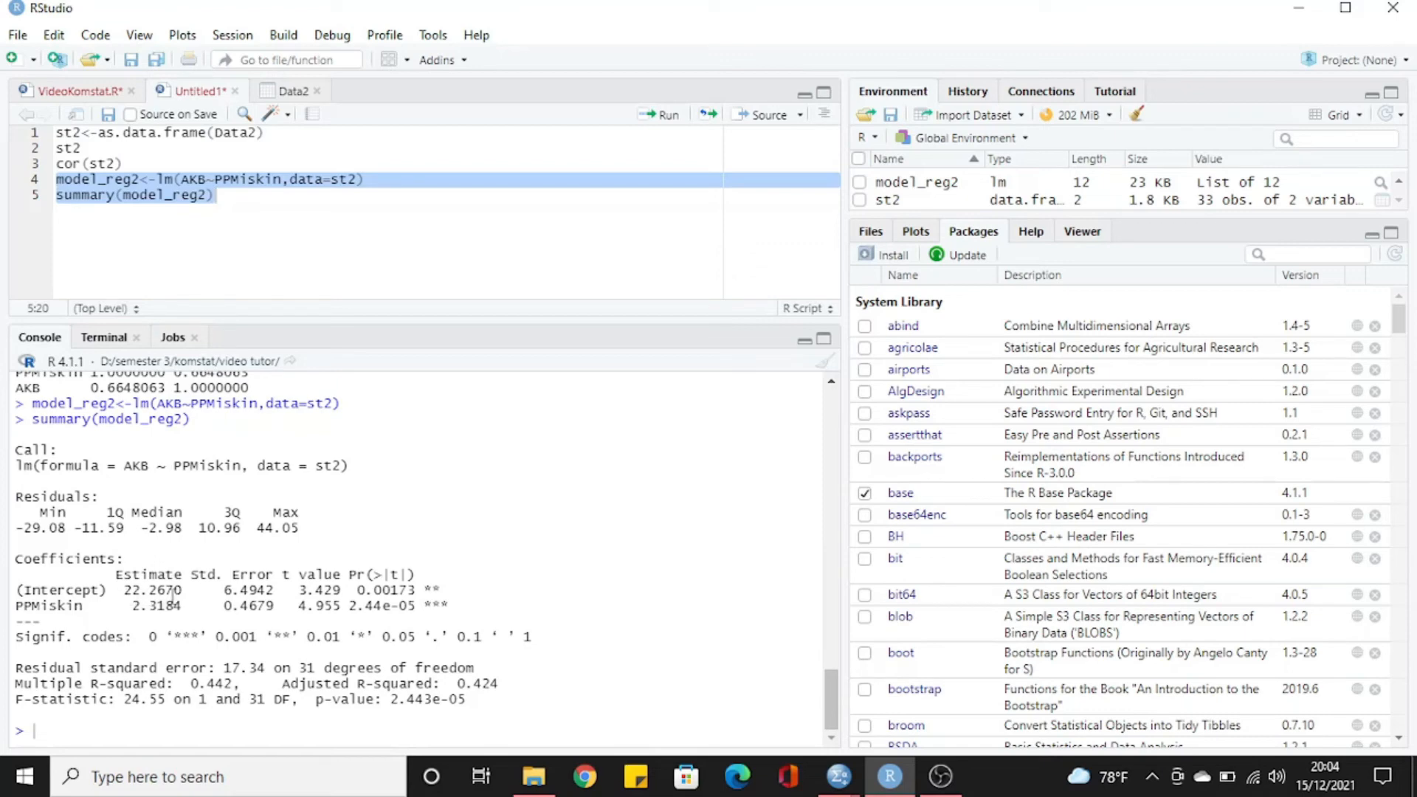
# Examine the summary's coefficient estimates, PPMiskin p-value, and multiple and adjusted R-squared, reviewing the lm and as.data.frame functions in the script
pyautogui.moveTo(124, 591); pyautogui.dragTo(181, 603)
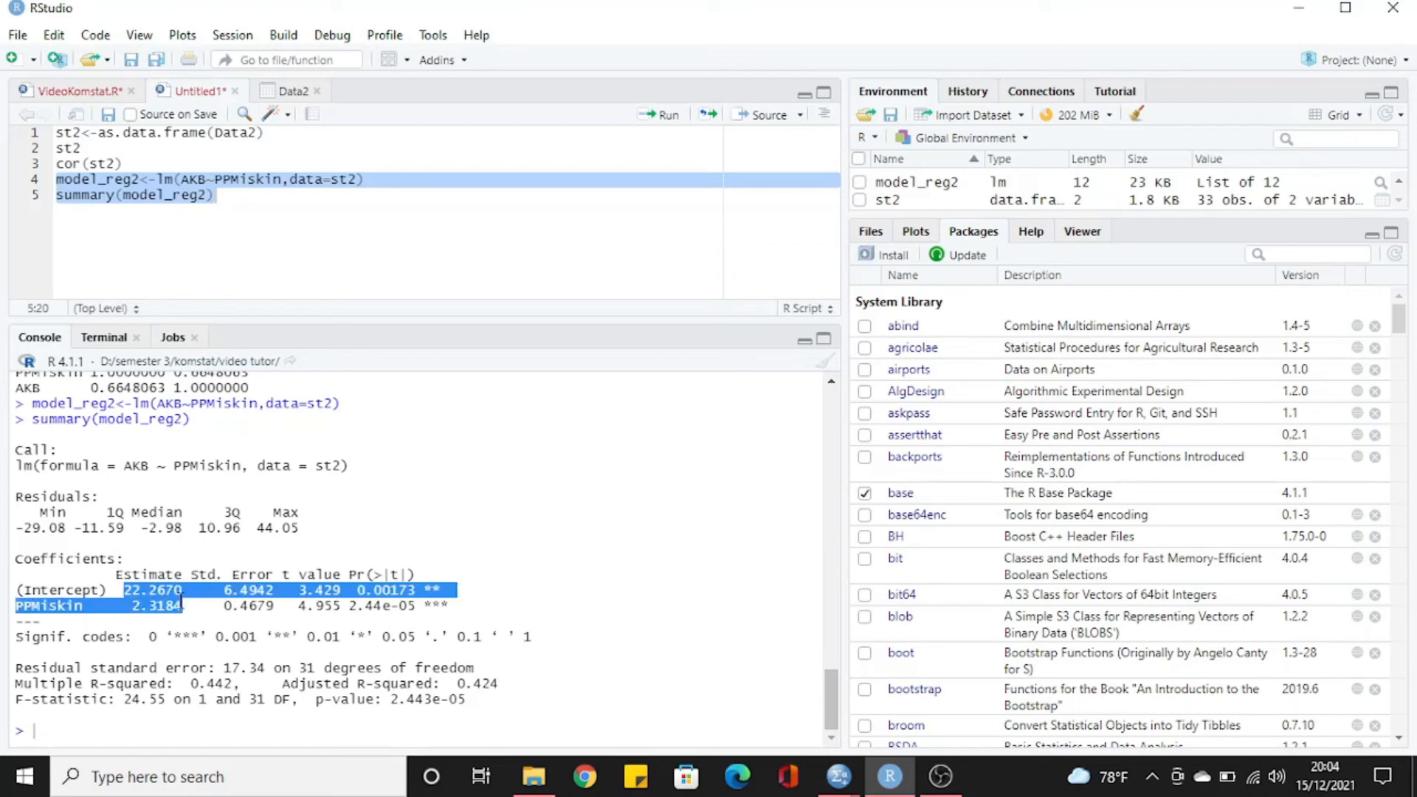
pyautogui.click(181, 604)
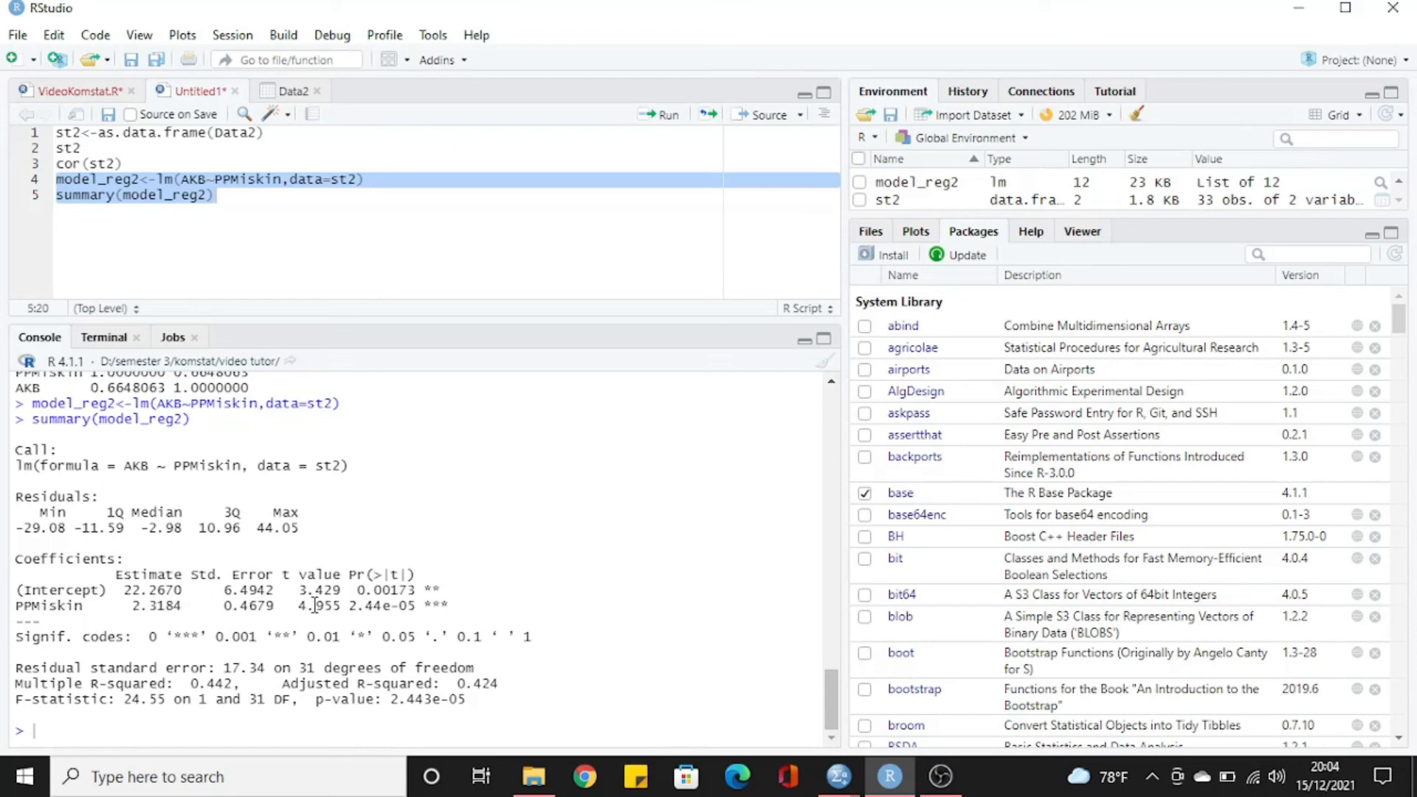
pyautogui.moveTo(349, 606); pyautogui.dragTo(386, 612)
pyautogui.click(388, 611)
pyautogui.moveTo(233, 683); pyautogui.dragTo(13, 684)
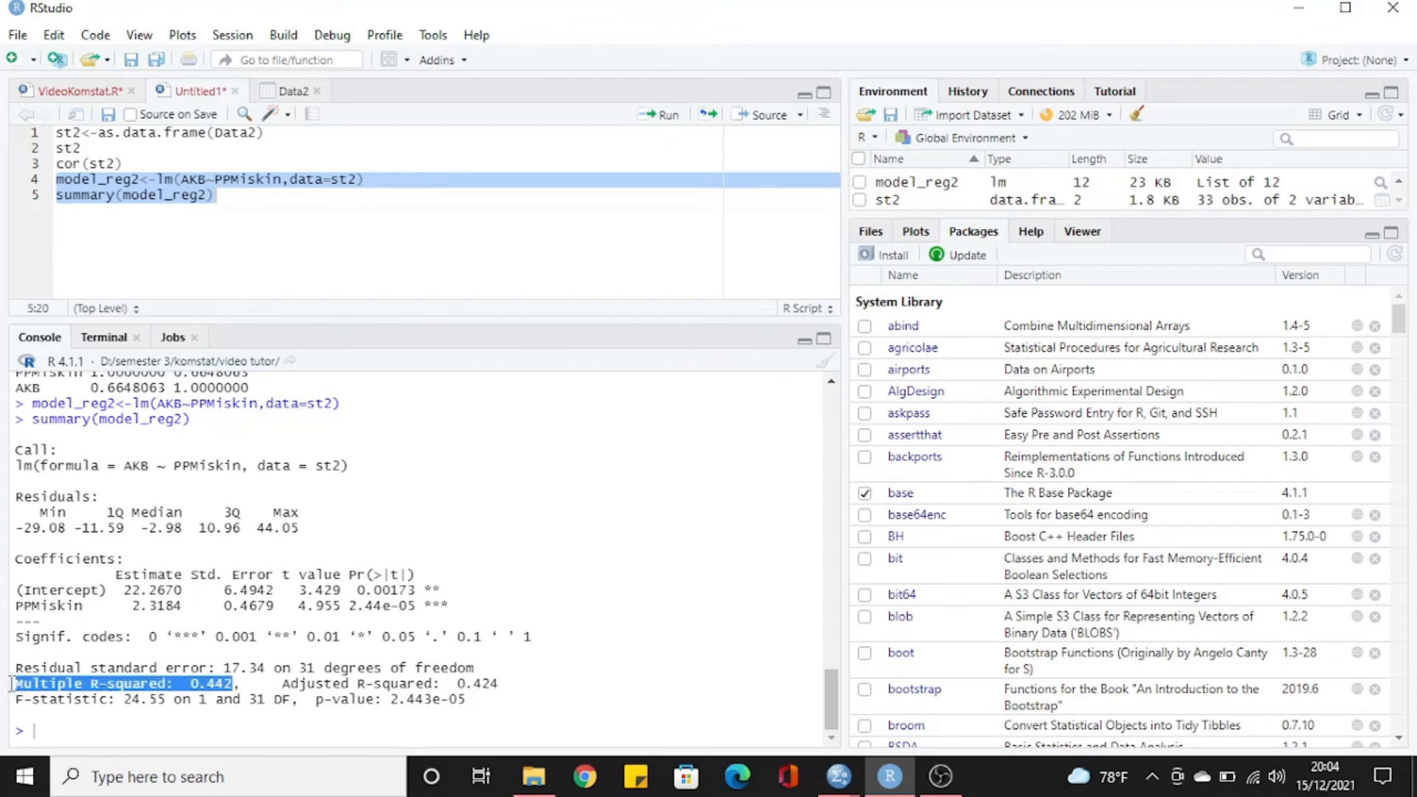
pyautogui.click(107, 683)
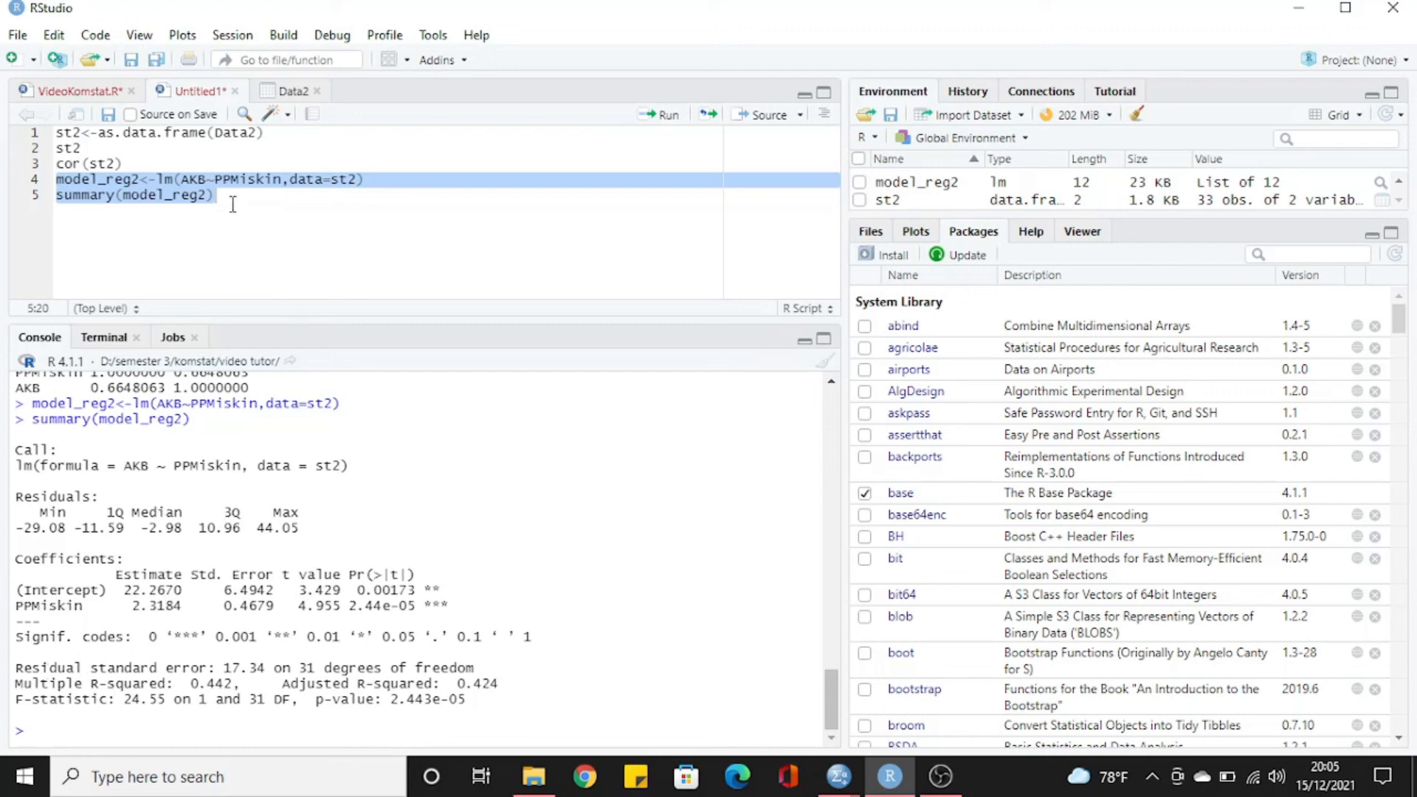
pyautogui.click(232, 201)
pyautogui.doubleClick(161, 180)
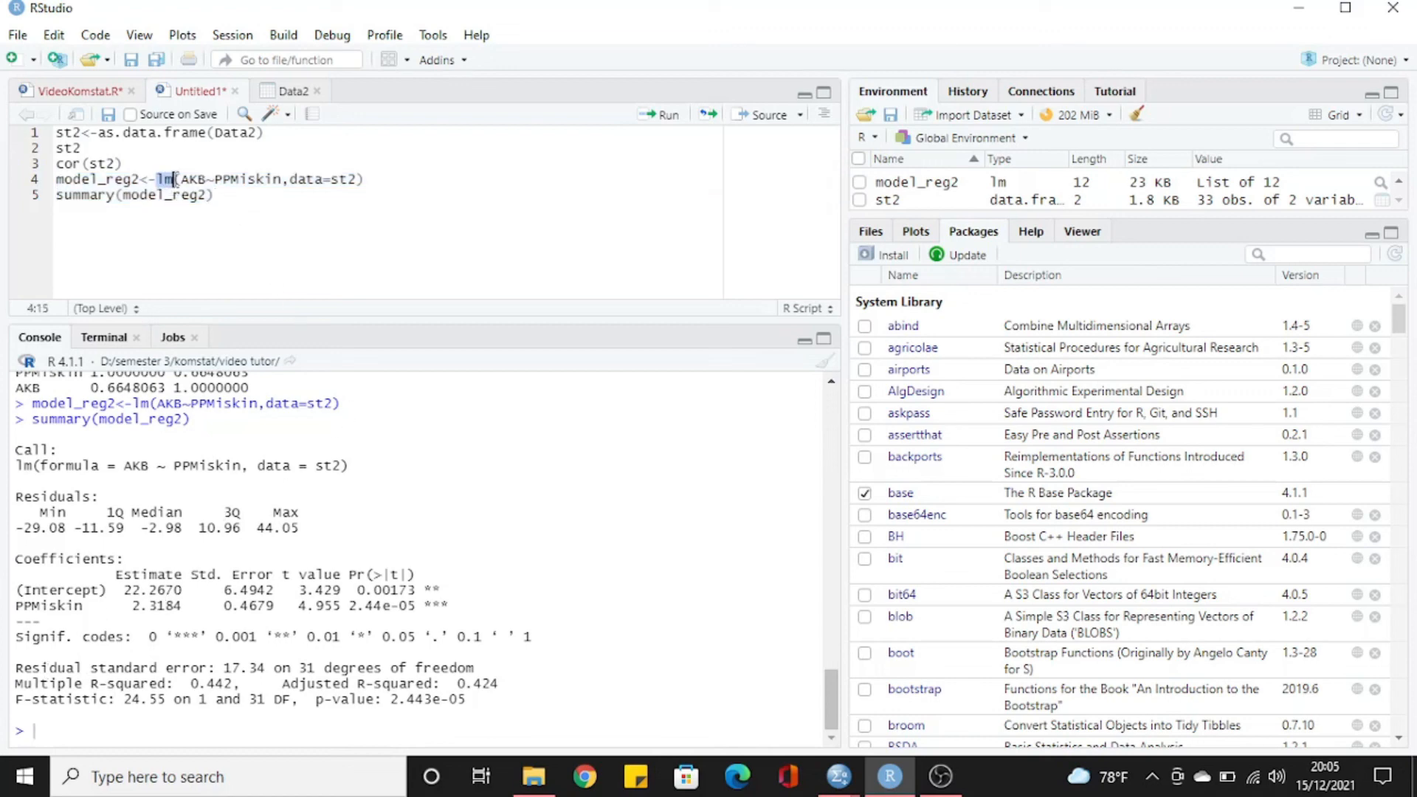
pyautogui.moveTo(99, 132); pyautogui.dragTo(209, 133)
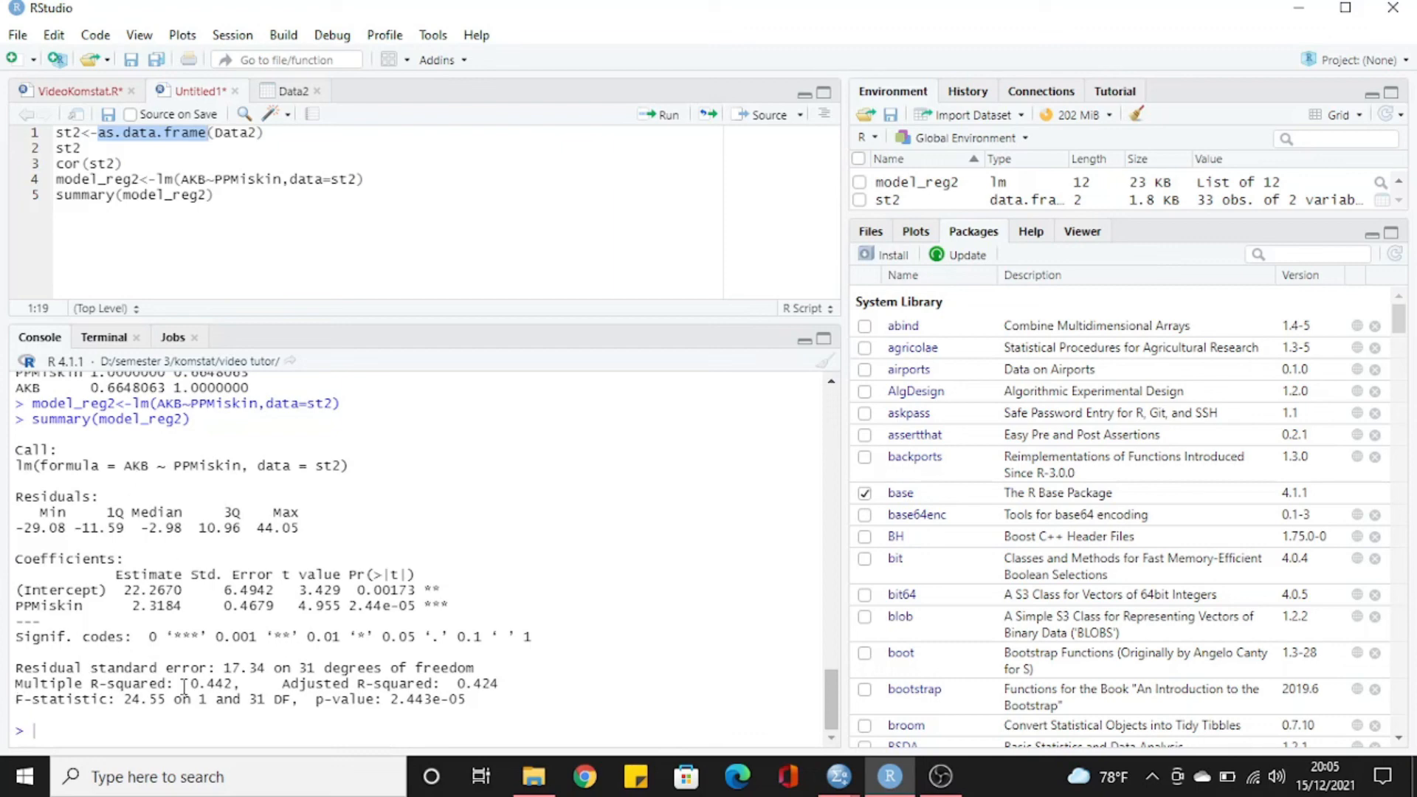
pyautogui.moveTo(283, 683); pyautogui.dragTo(531, 688)
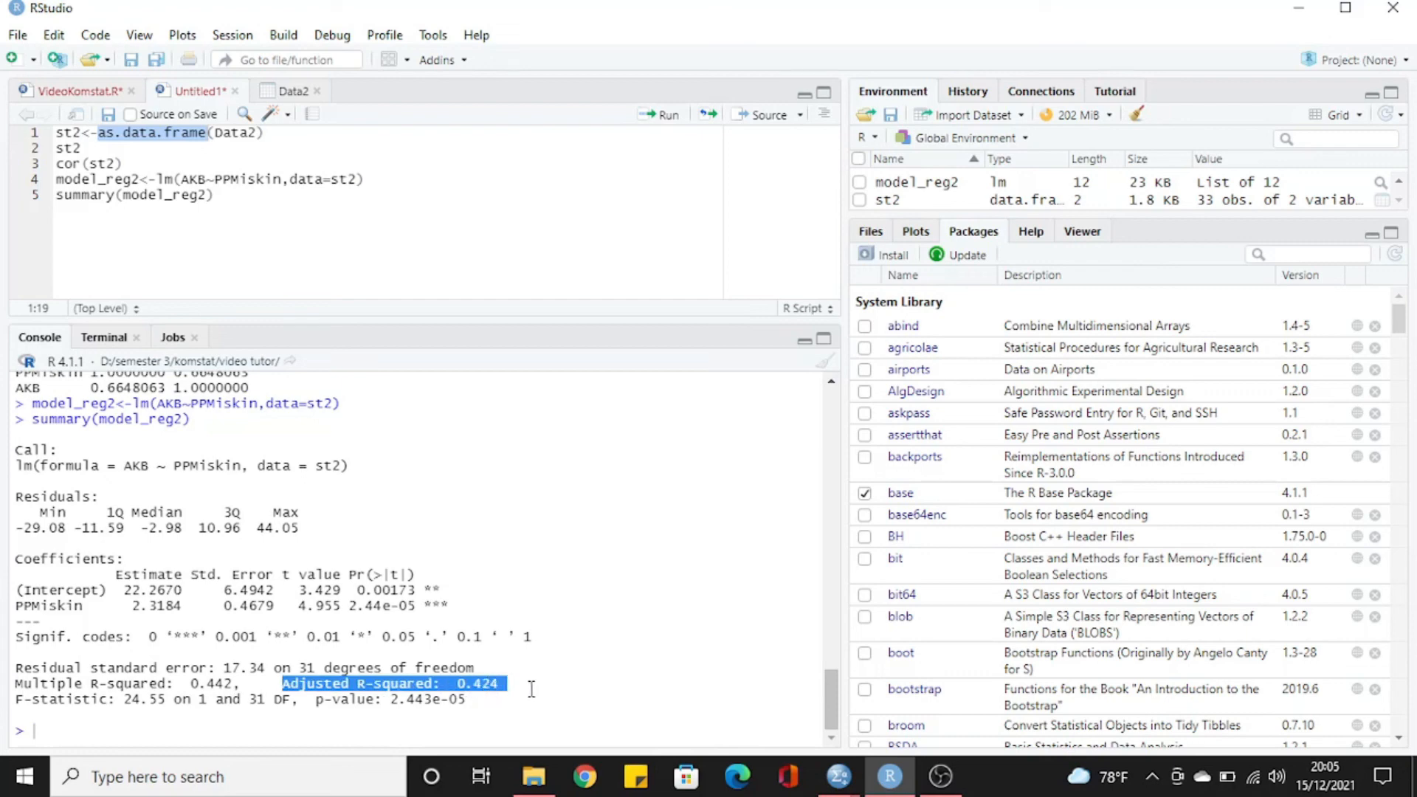
pyautogui.click(443, 692)
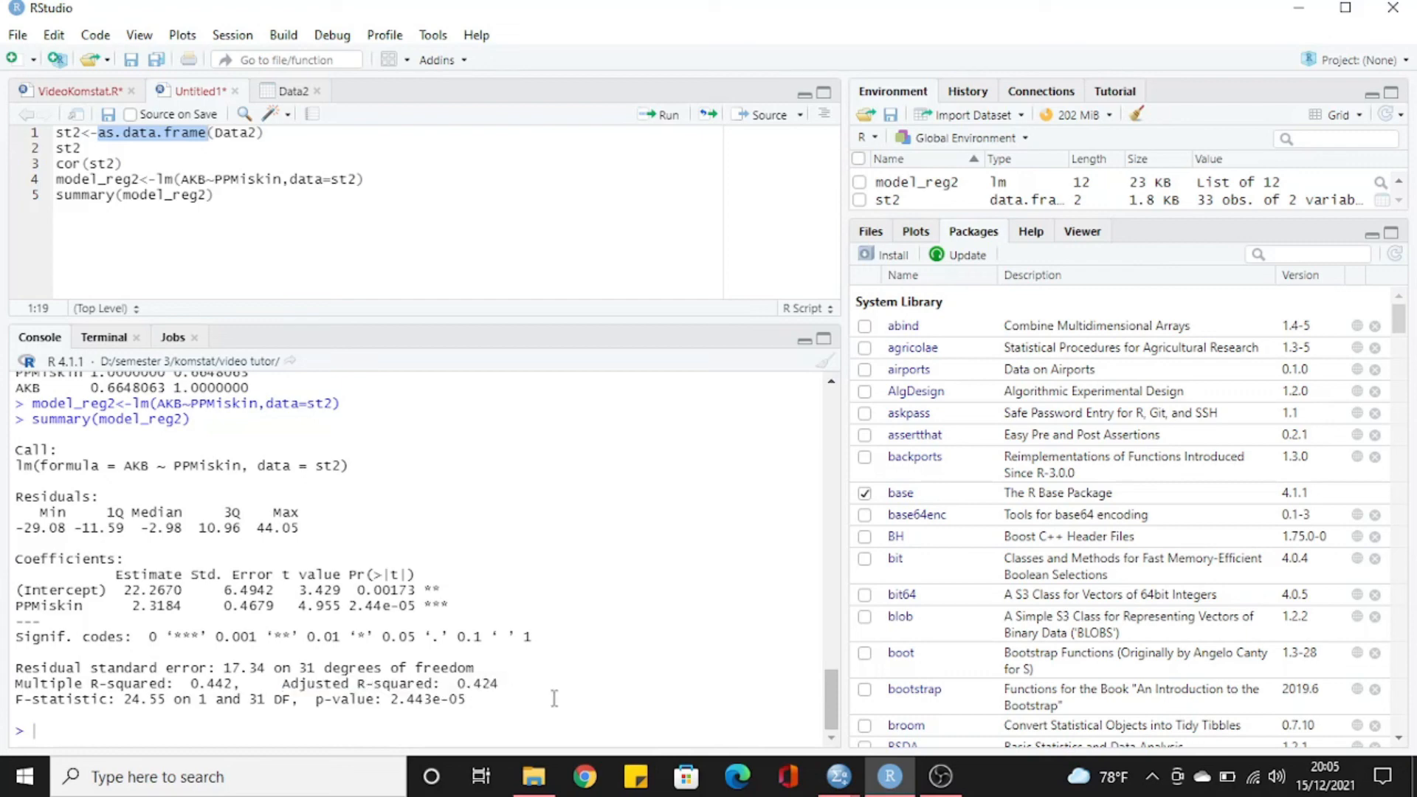